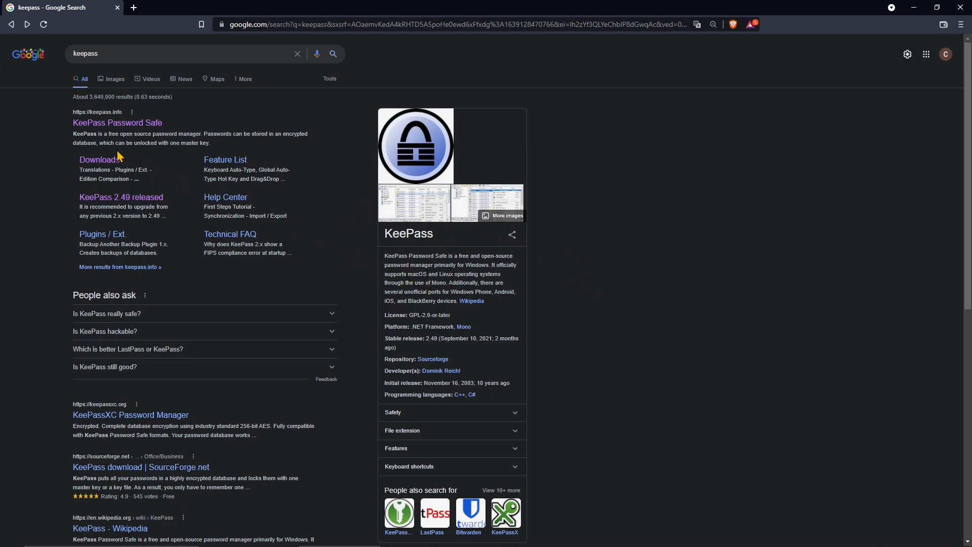
- Open the official KeePass Password Safe site (keepass.info) from the 'keepass' Google results
double_click(101, 53)
click(45, 166)
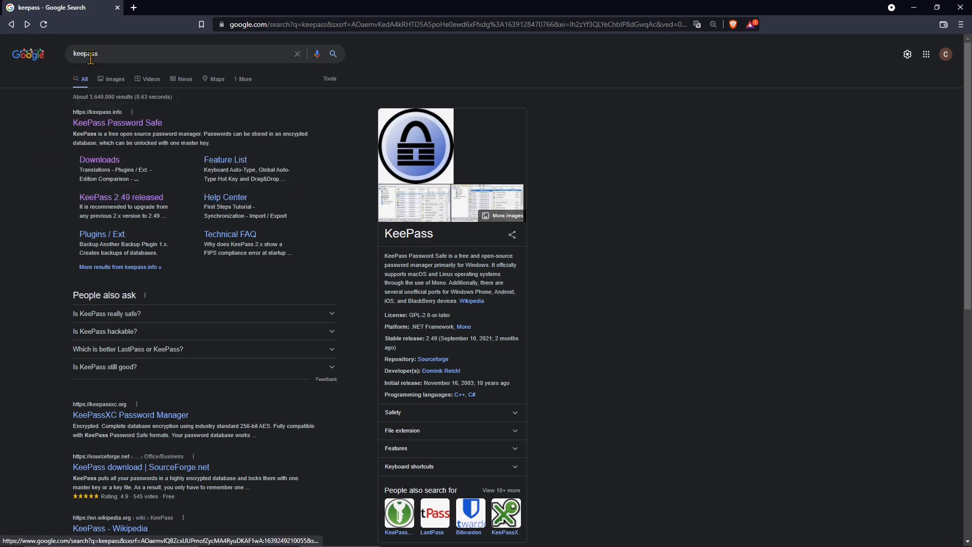
click(110, 129)
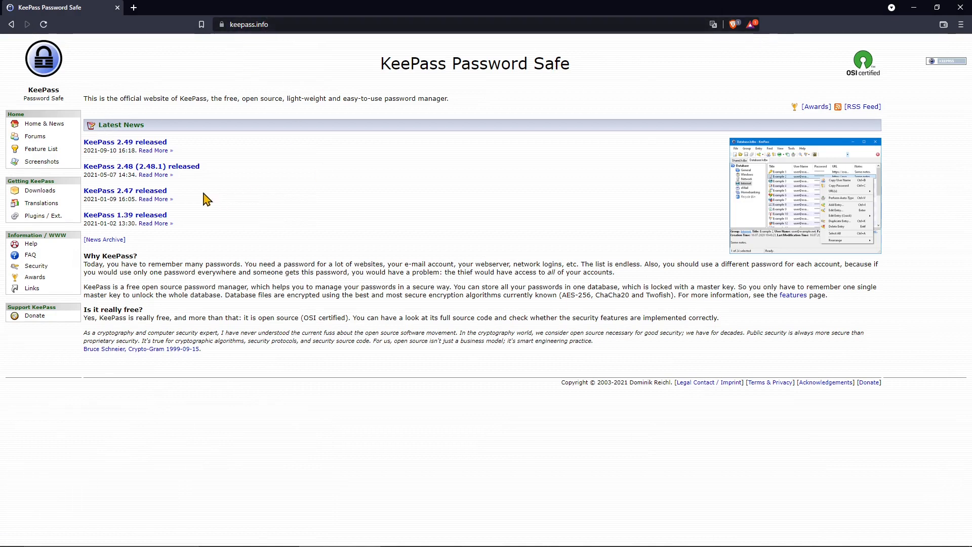
- Follow the KeePass 2.49 release news to the downloads page
click(126, 144)
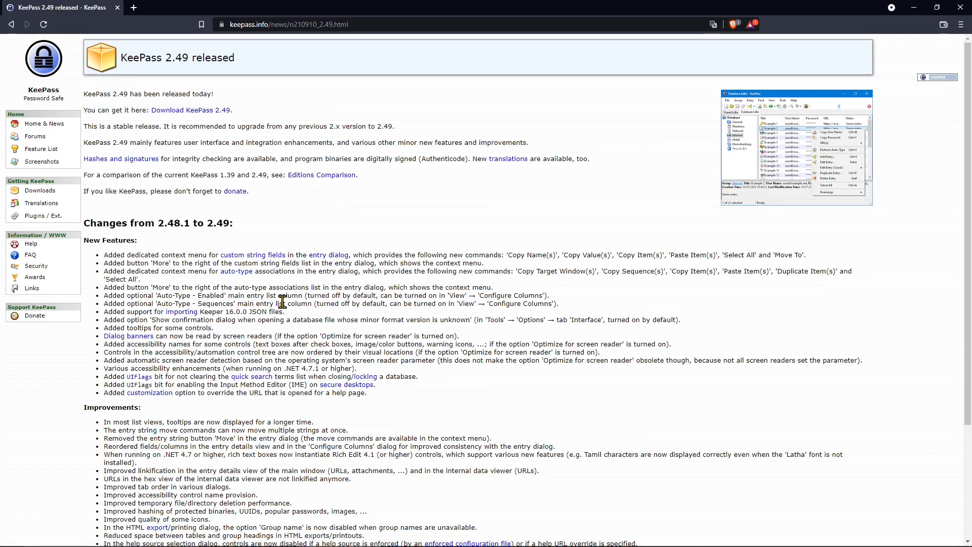
click(186, 110)
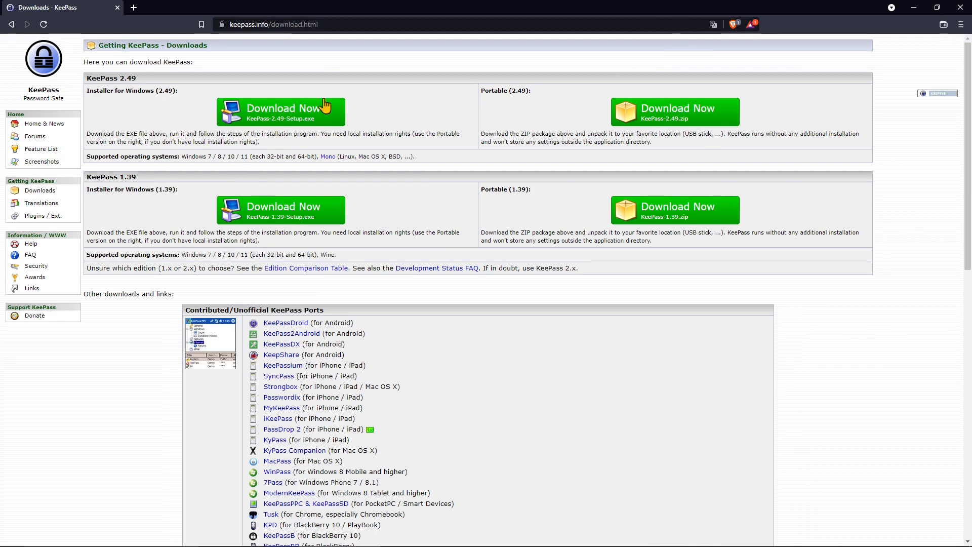
click(272, 122)
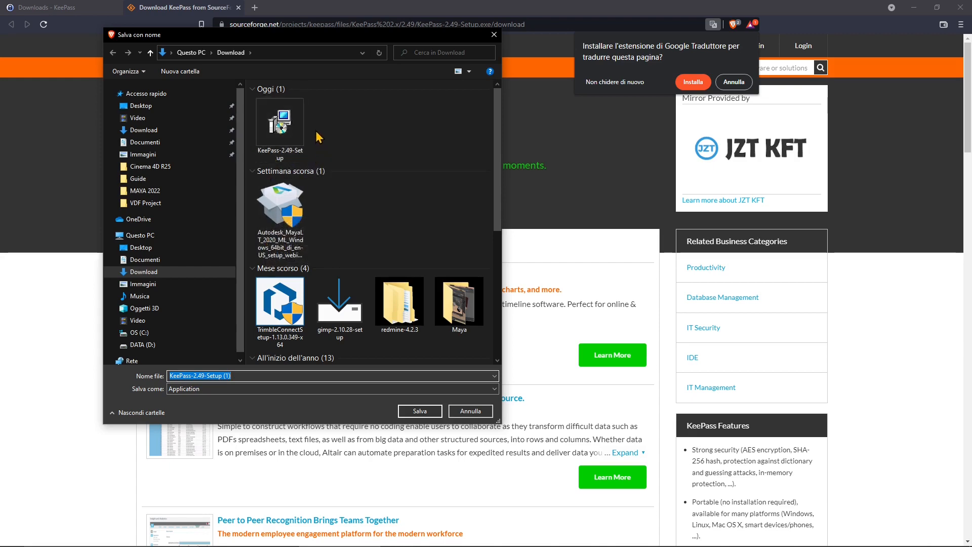
click(470, 411)
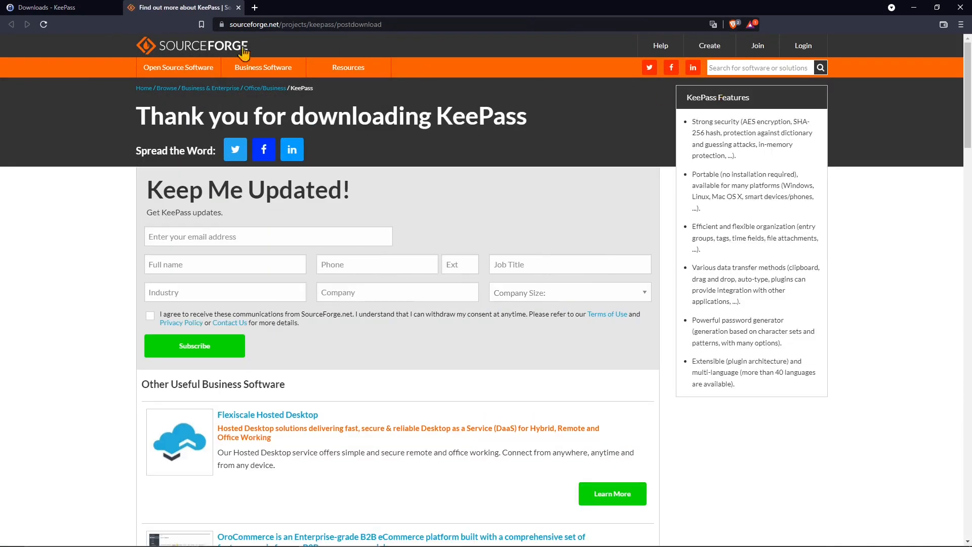
click(237, 8)
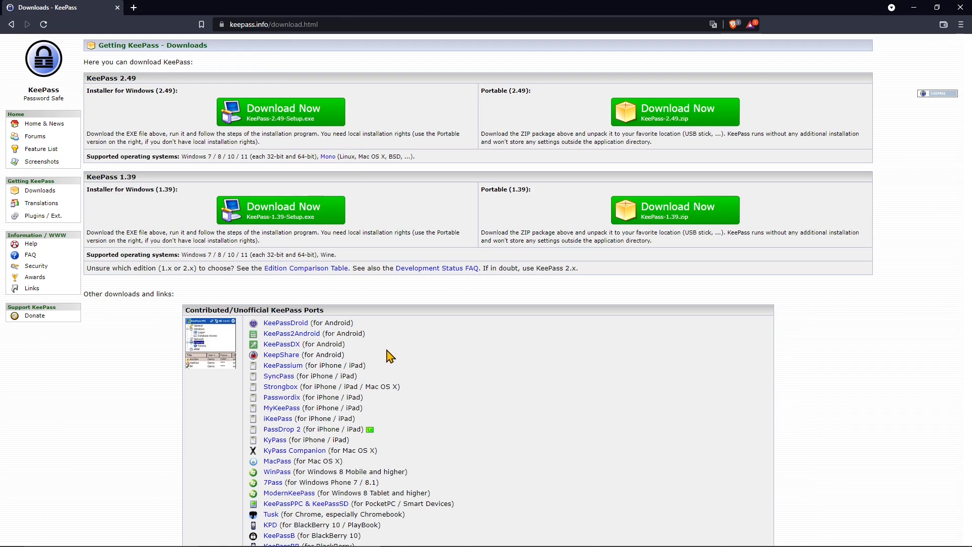
scroll(418, 328, down, 1)
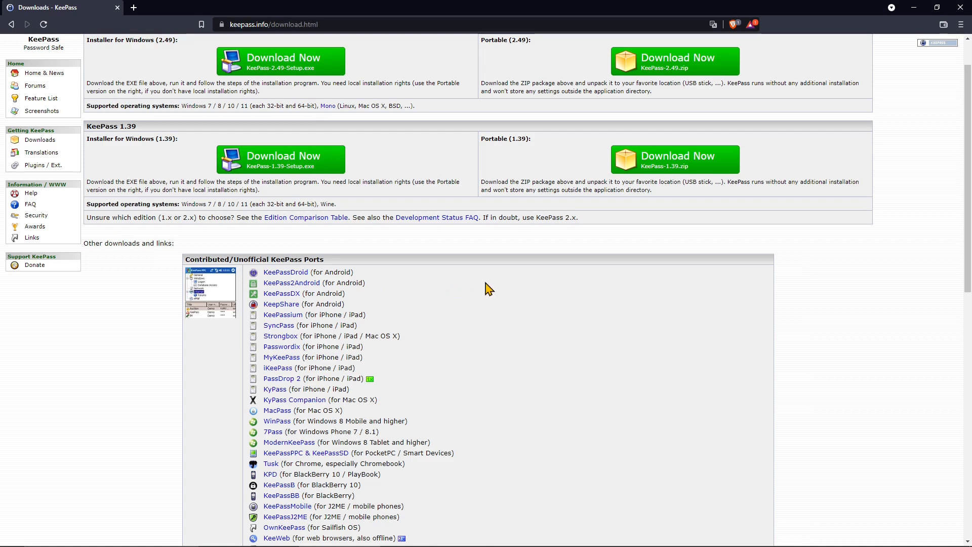
scroll(491, 279, down, 1)
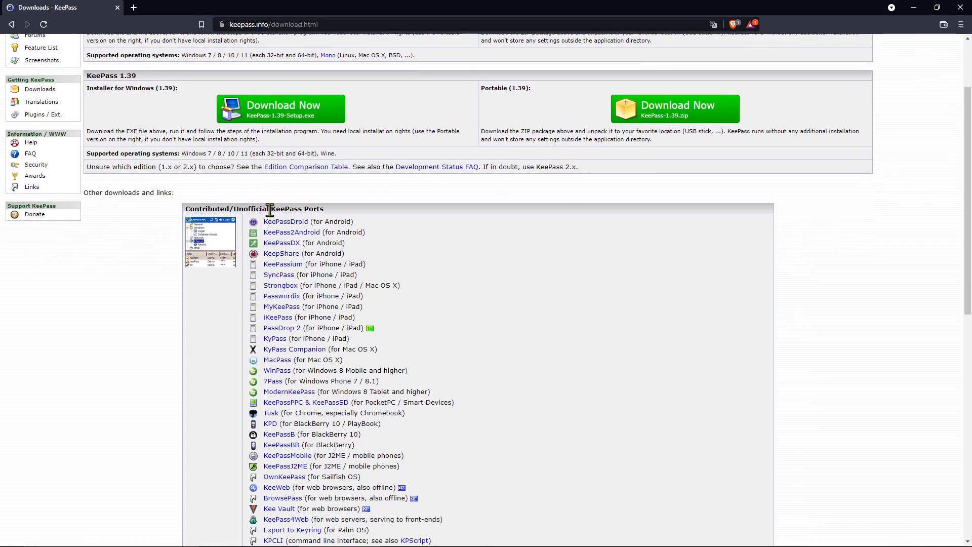
scroll(256, 340, down, 2)
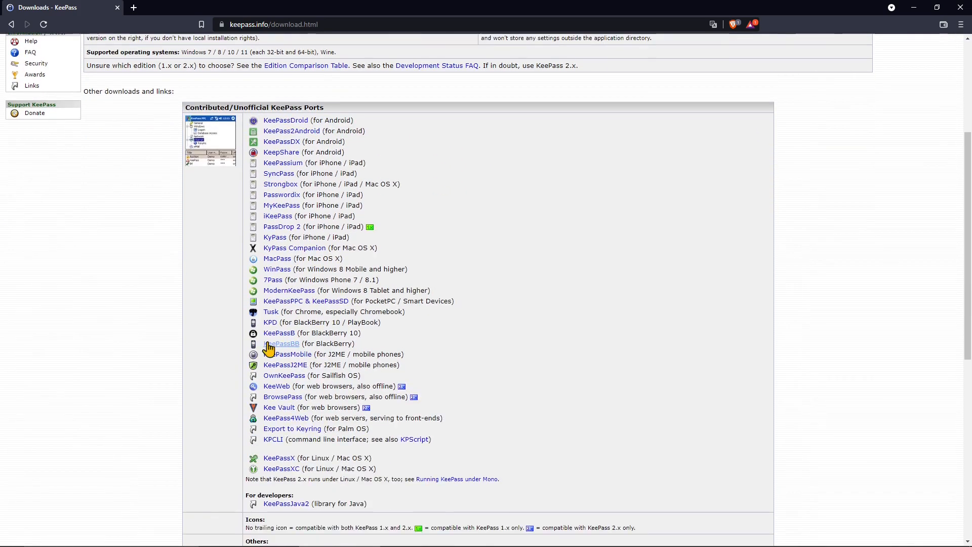
scroll(303, 427, up, 4)
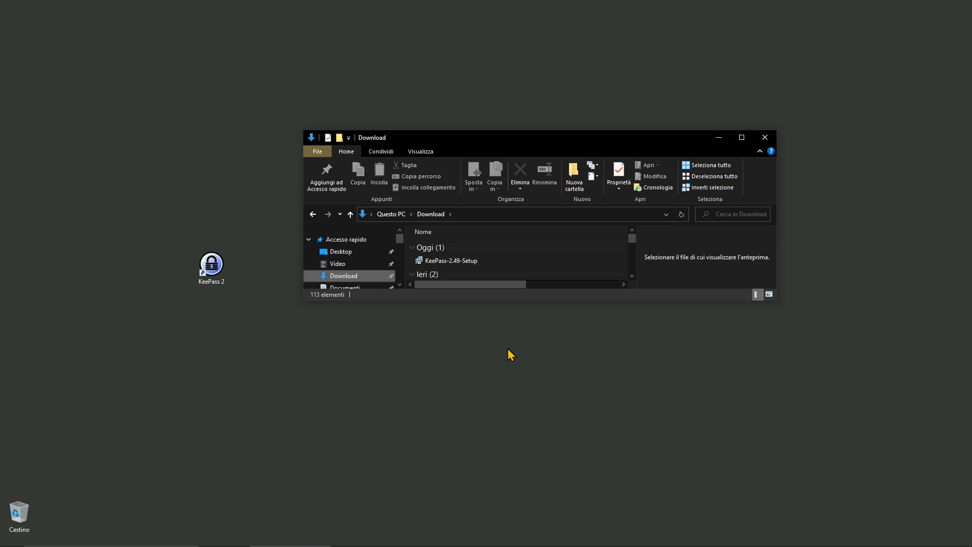
- Run KeePass-2.49-Setup, accept the licence, add a desktop shortcut, install, and finish launching KeePass
click(434, 262)
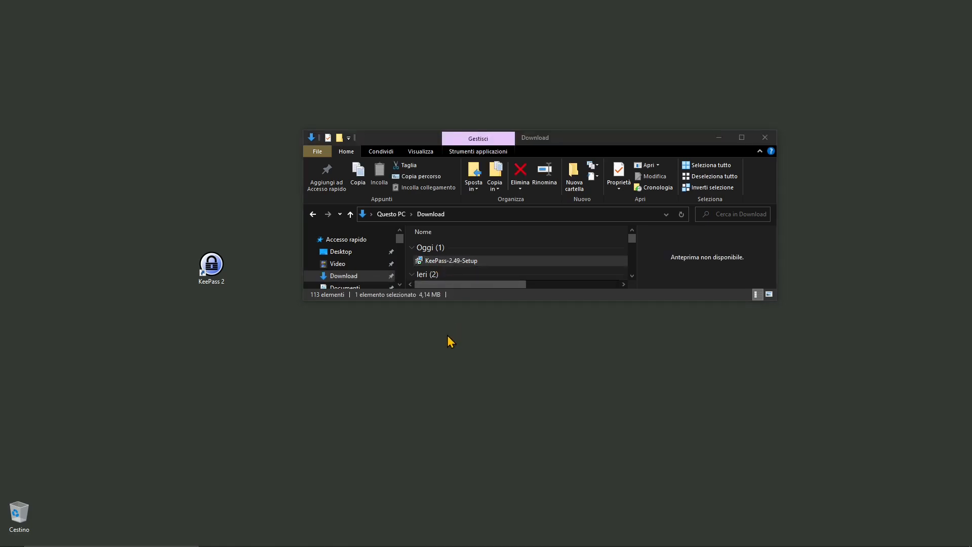
click(489, 307)
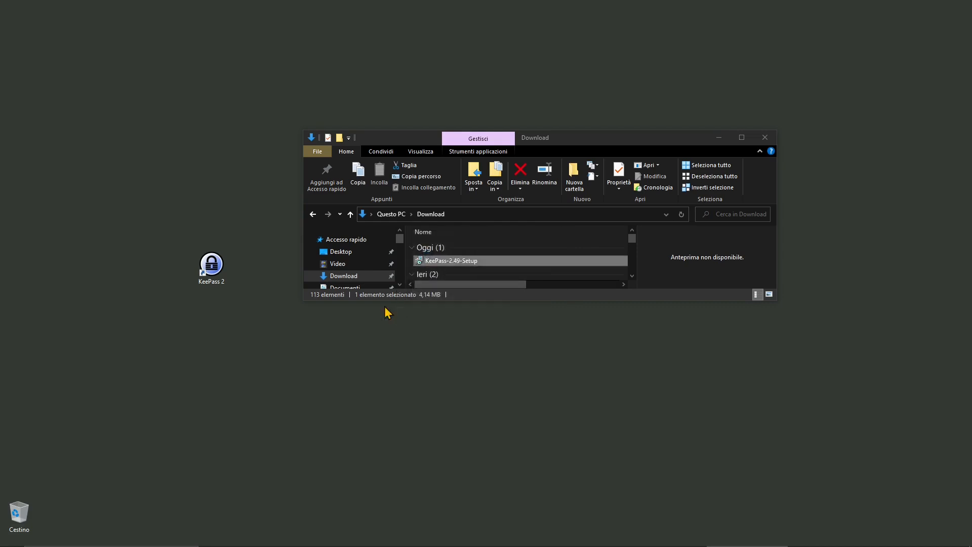
click(430, 330)
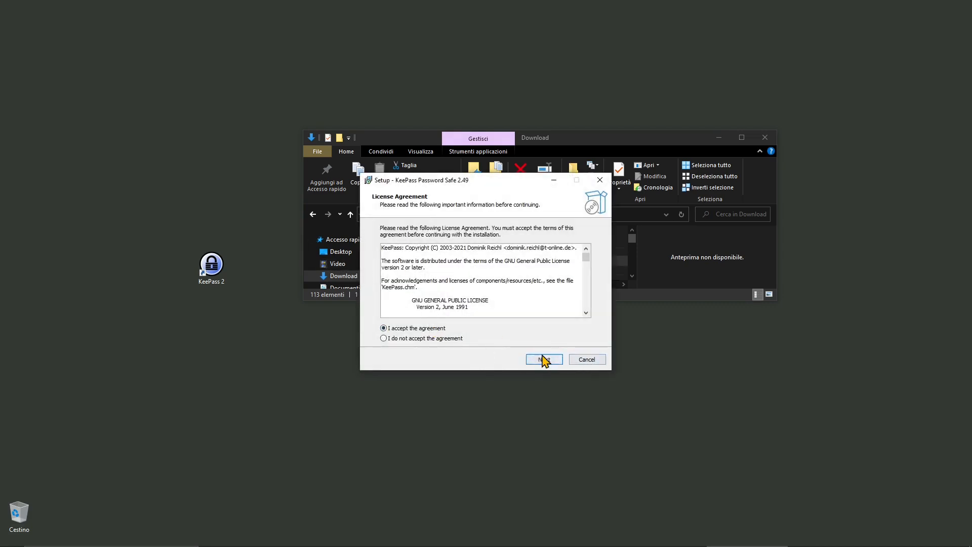
click(547, 360)
click(543, 360)
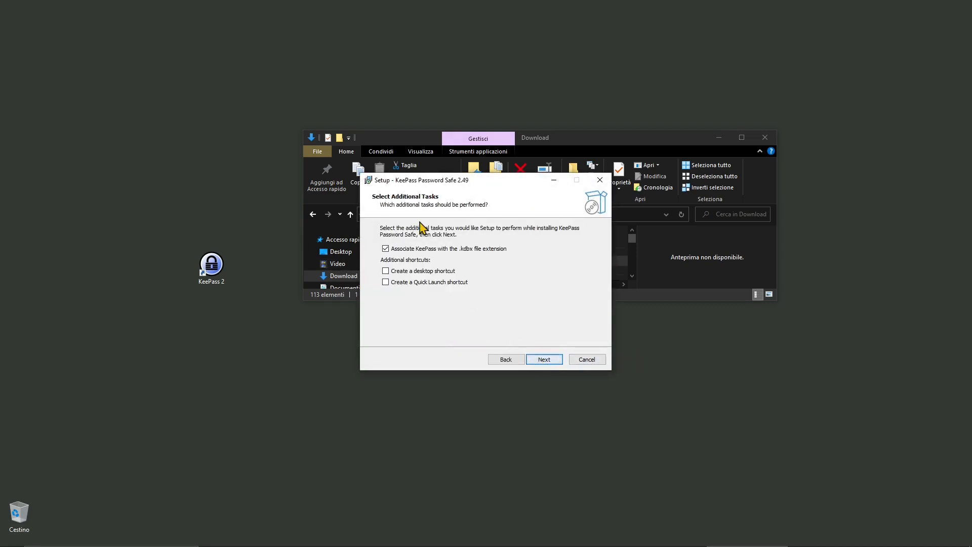
click(543, 360)
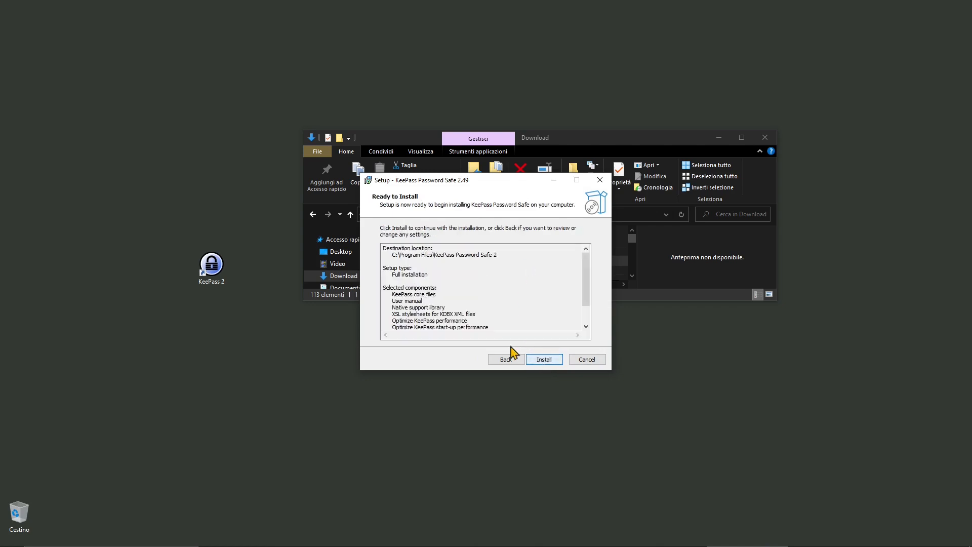
click(506, 360)
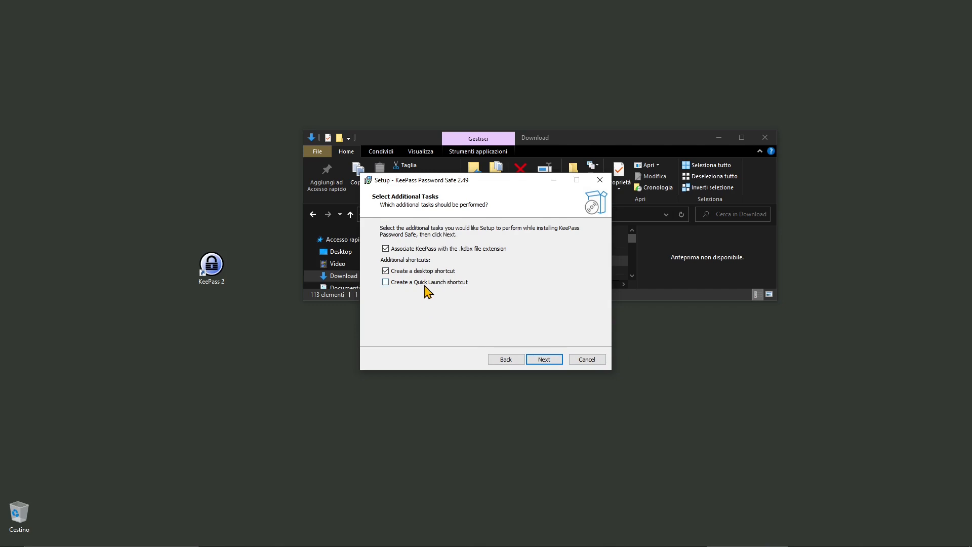
click(544, 359)
click(546, 361)
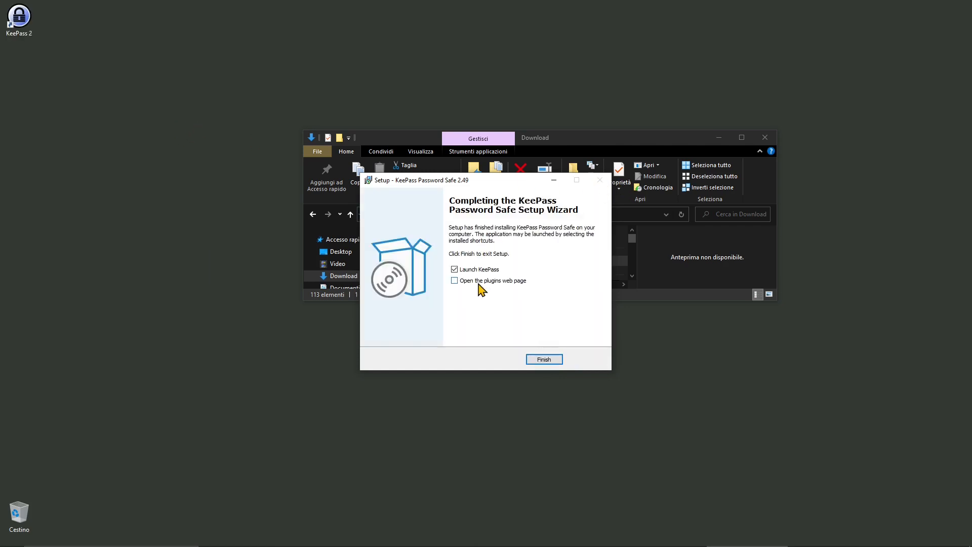
click(549, 362)
- Close the Download folder, put the KeePass 2 shortcut on the desktop, and cancel opening Cassaforte Password.kdbx
click(764, 137)
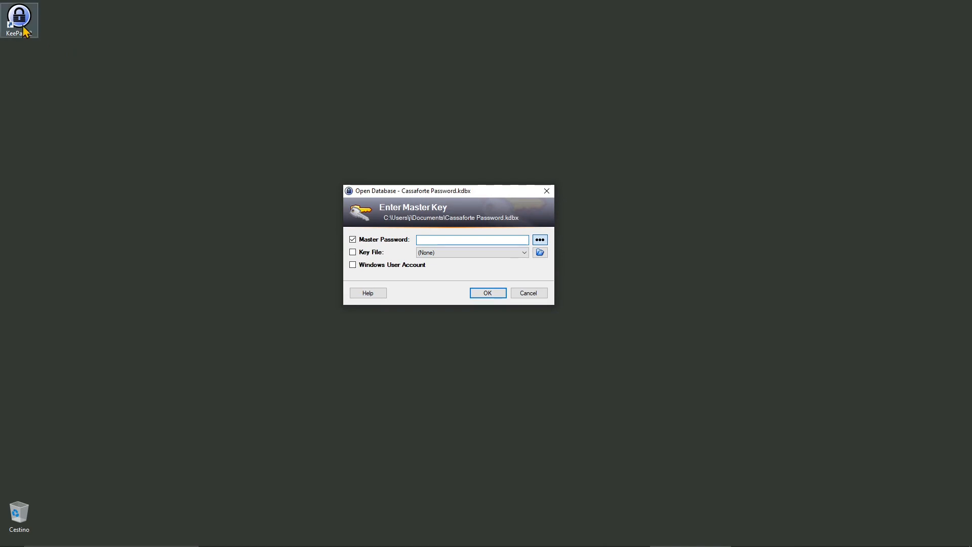
drag(23, 22, 143, 187)
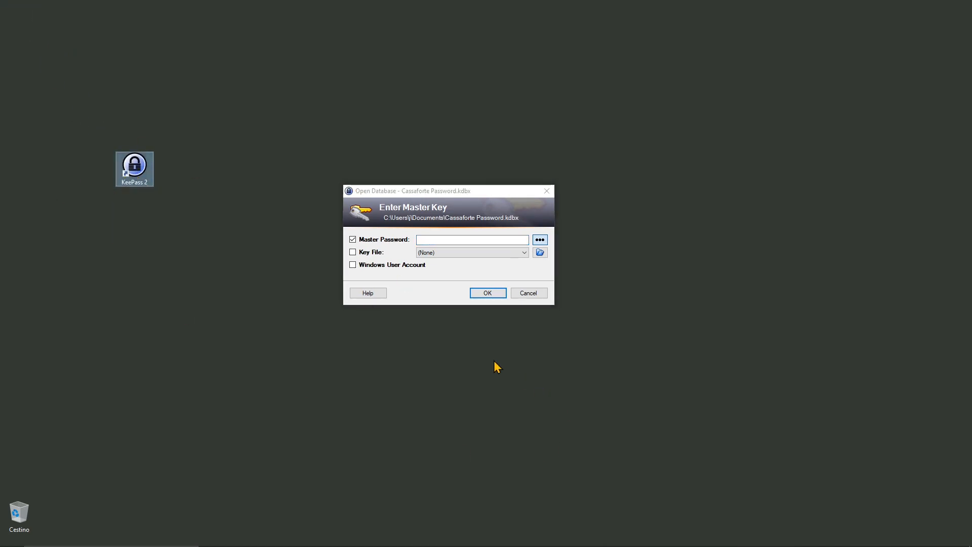
click(412, 195)
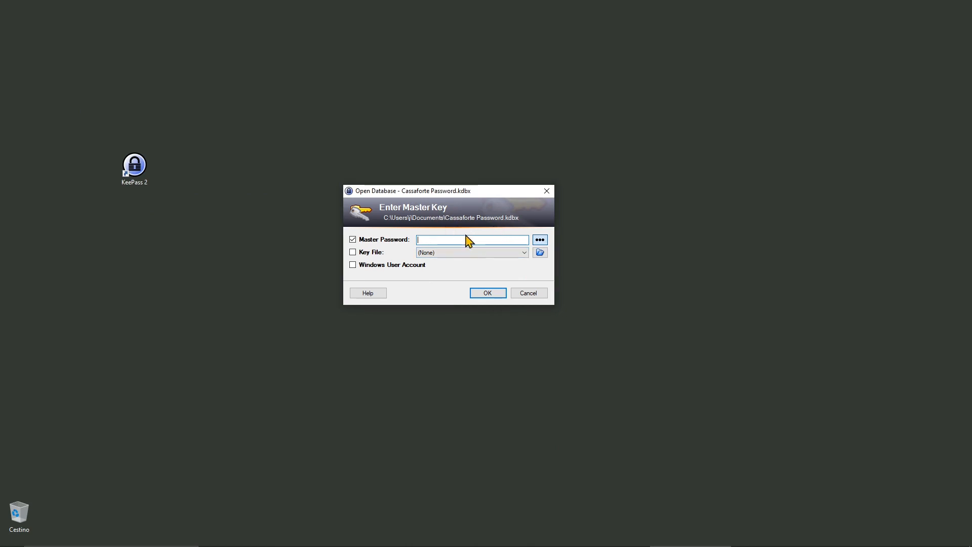
click(527, 293)
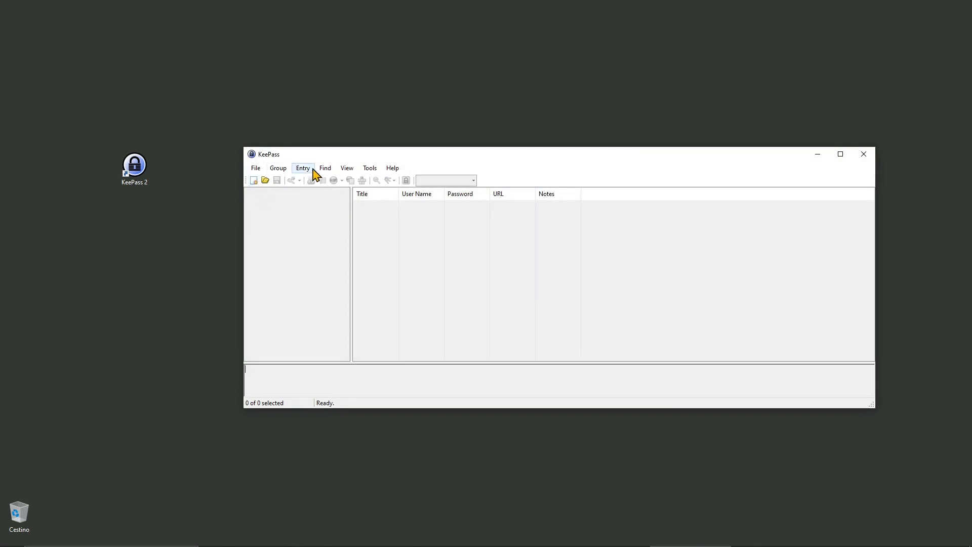
- Create a new database file saved as 'Password Manager Database' in Documents
click(256, 168)
click(273, 179)
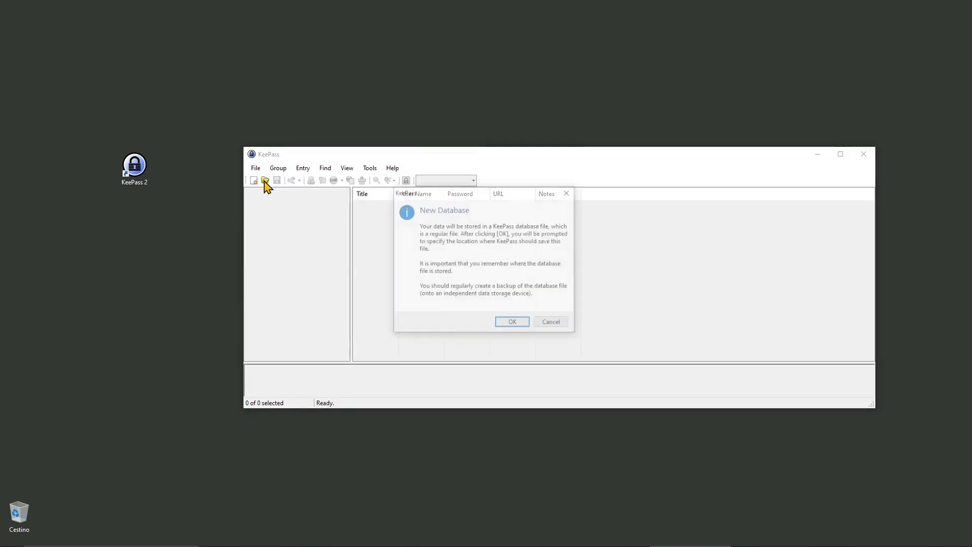
click(506, 323)
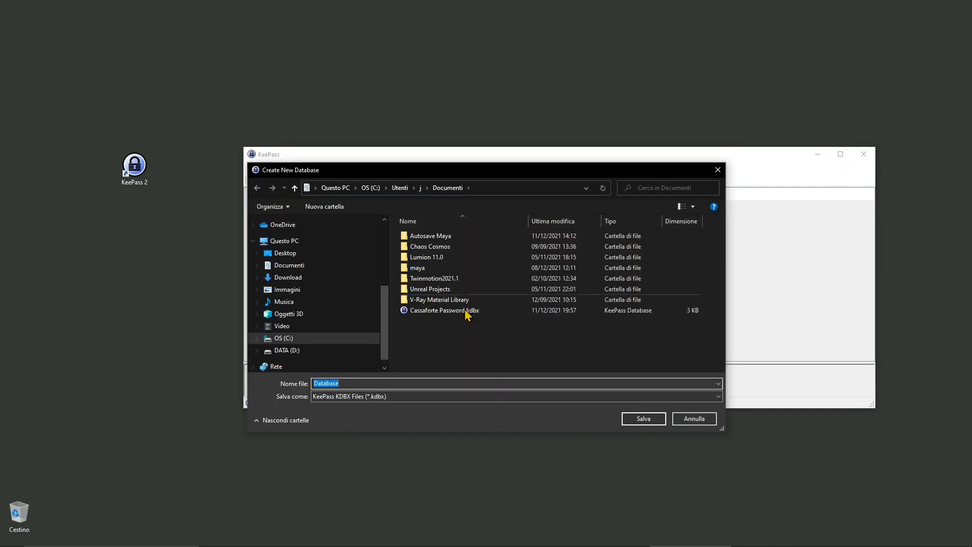
click(369, 383)
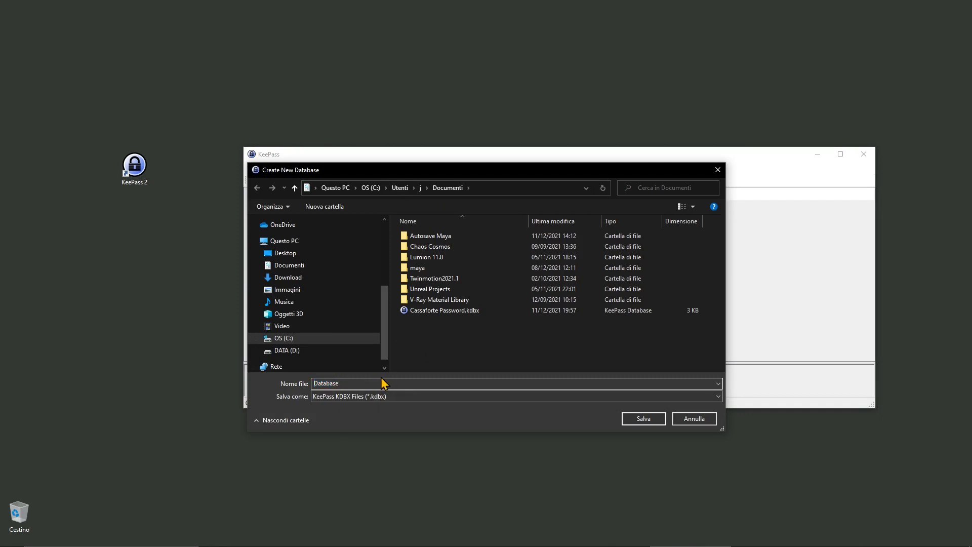
text(Password Manager)
click(645, 418)
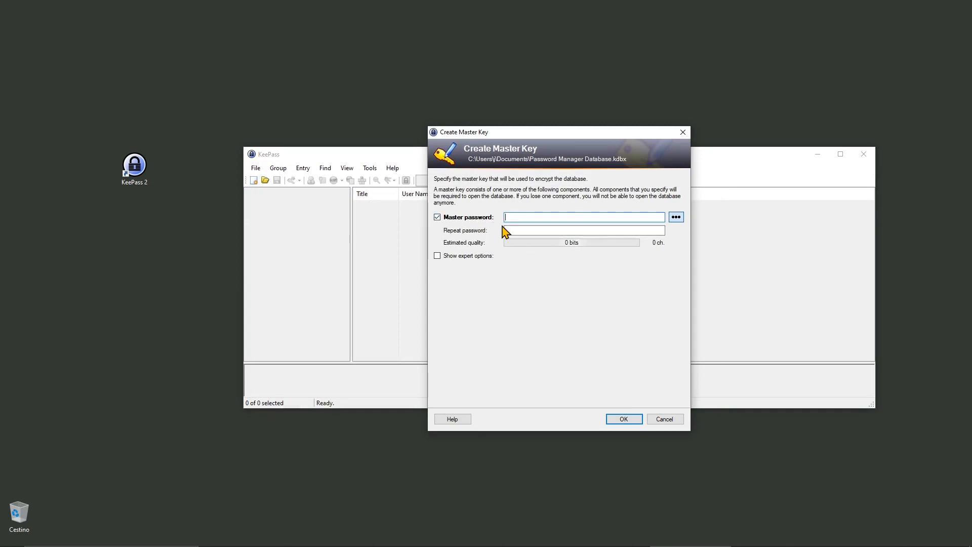
- Enter and repeat the master password, verify it, and accept it despite the weak-password warning
text(••••••)
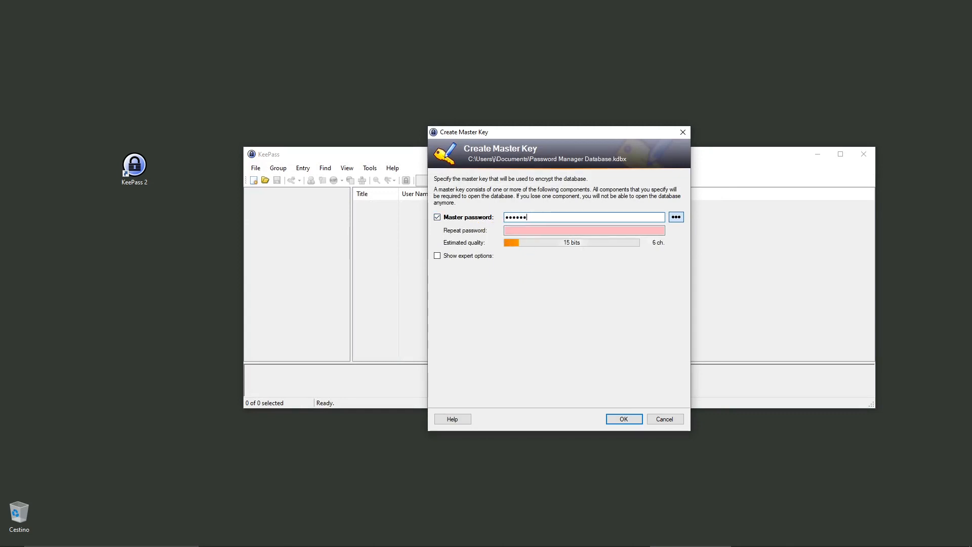
click(519, 230)
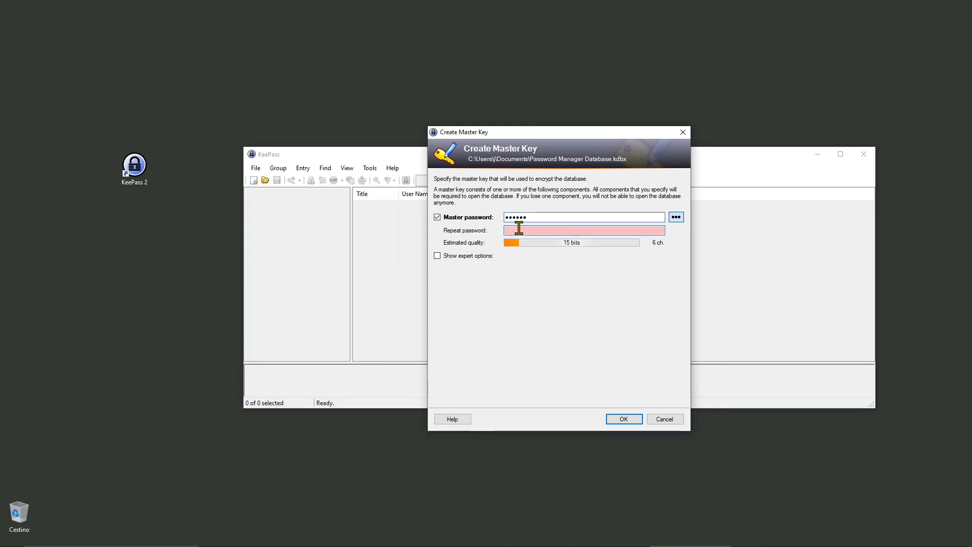
text(••••••)
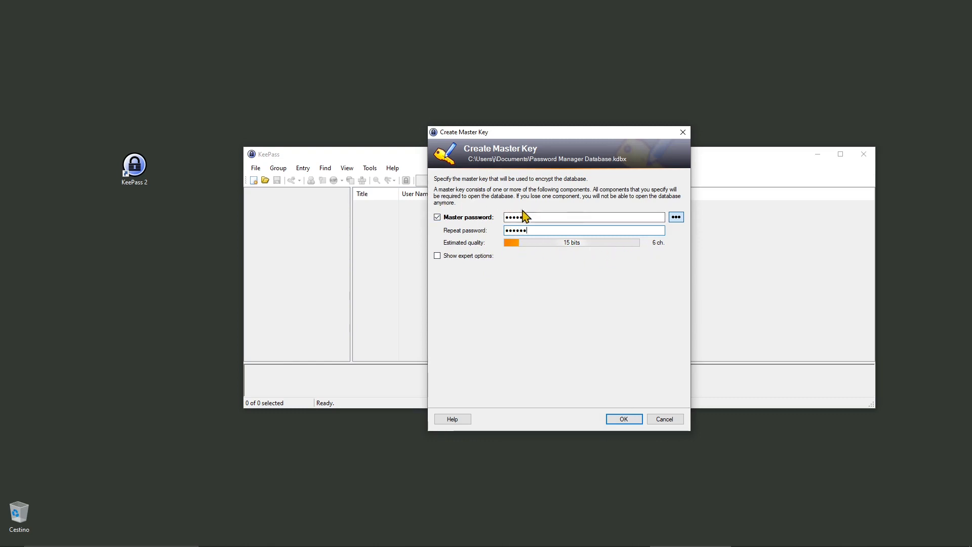
click(521, 217)
click(676, 218)
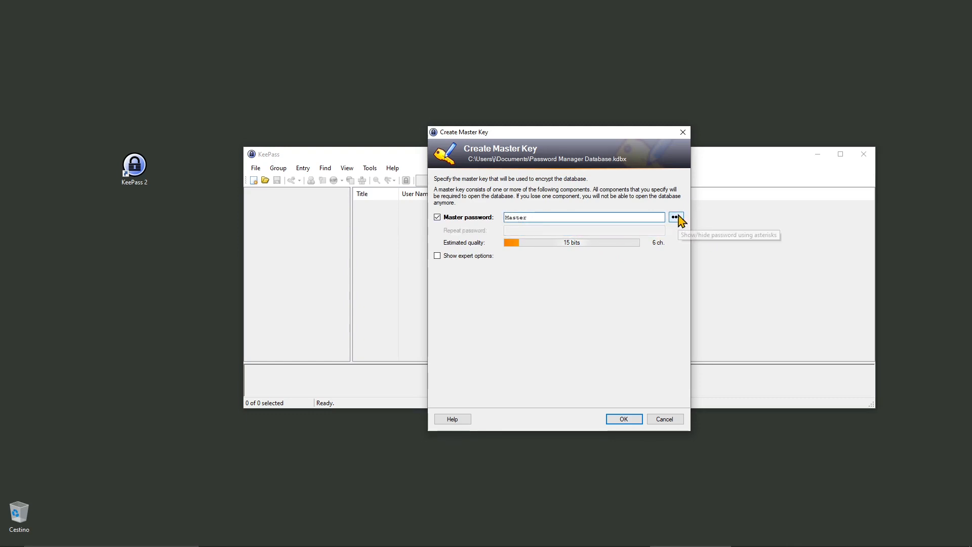
click(676, 217)
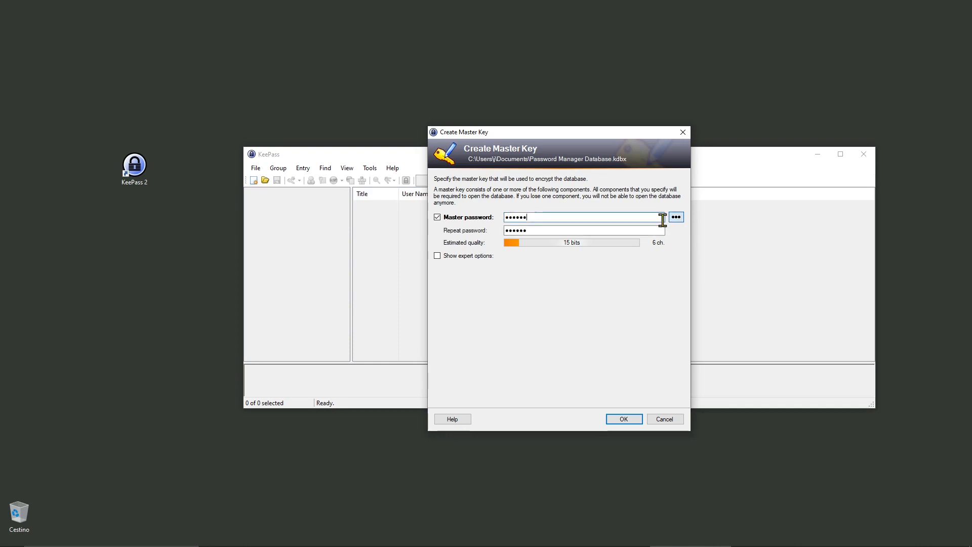
click(615, 420)
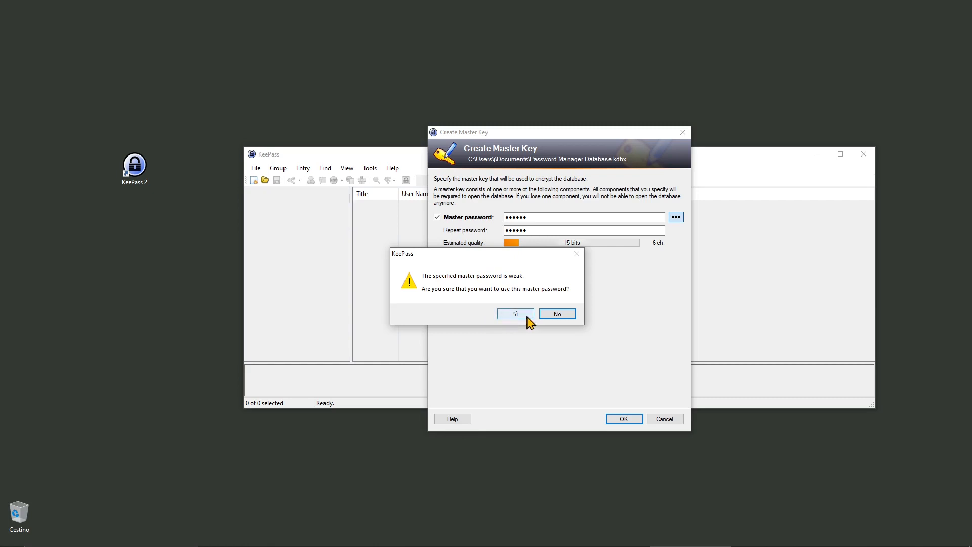
click(528, 317)
drag(528, 165, 477, 185)
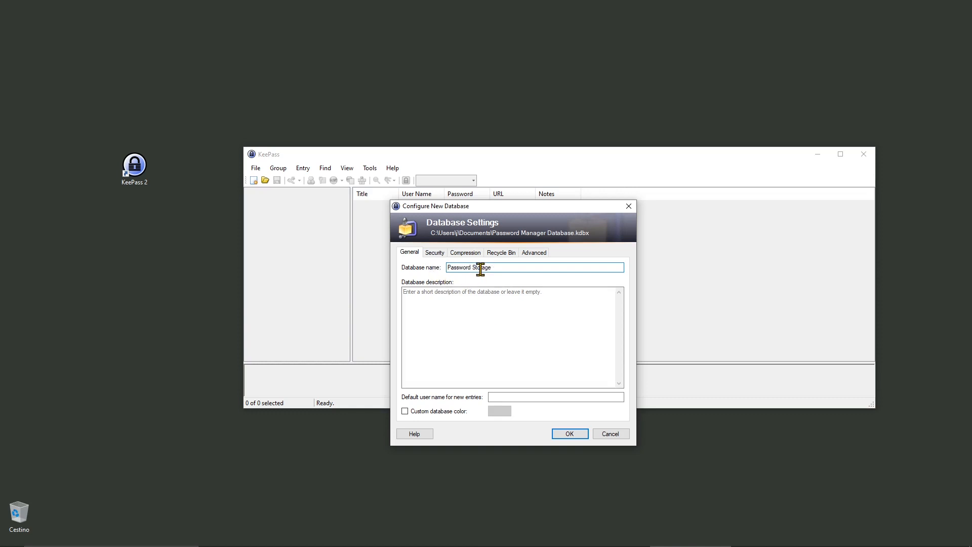
- Copy 'Password Storage' into the Description, confirm the database settings, and skip the emergency sheet
drag(495, 268, 398, 279)
key(ctrl+c)
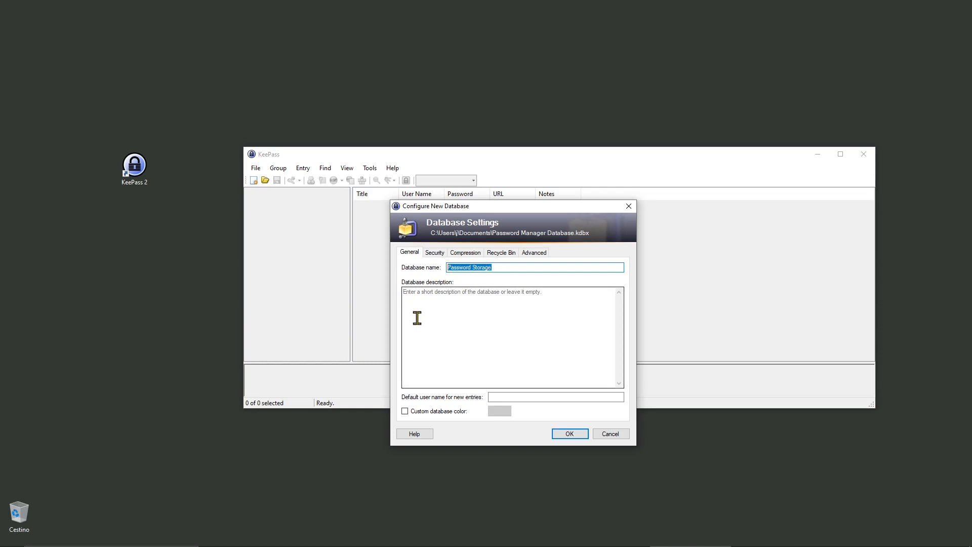
click(434, 317)
key(ctrl+v)
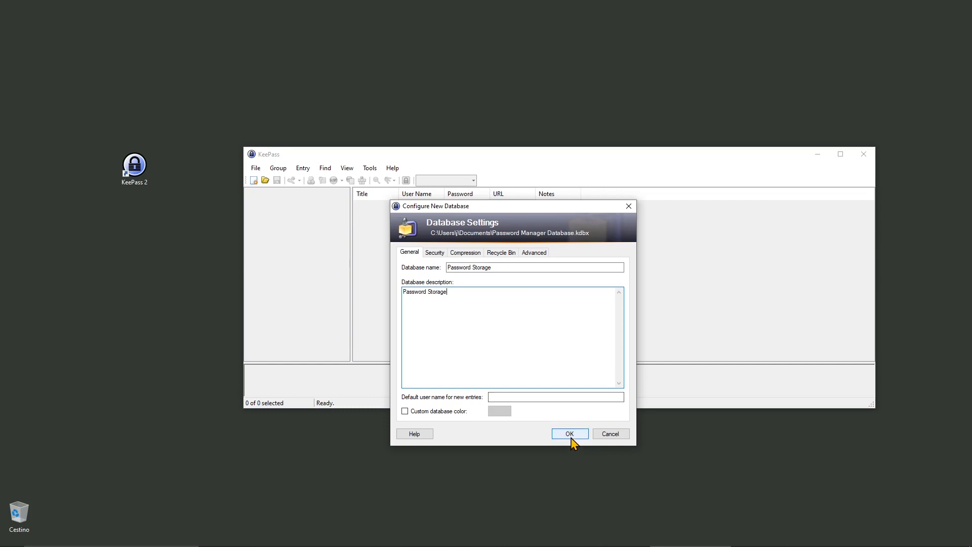
click(569, 434)
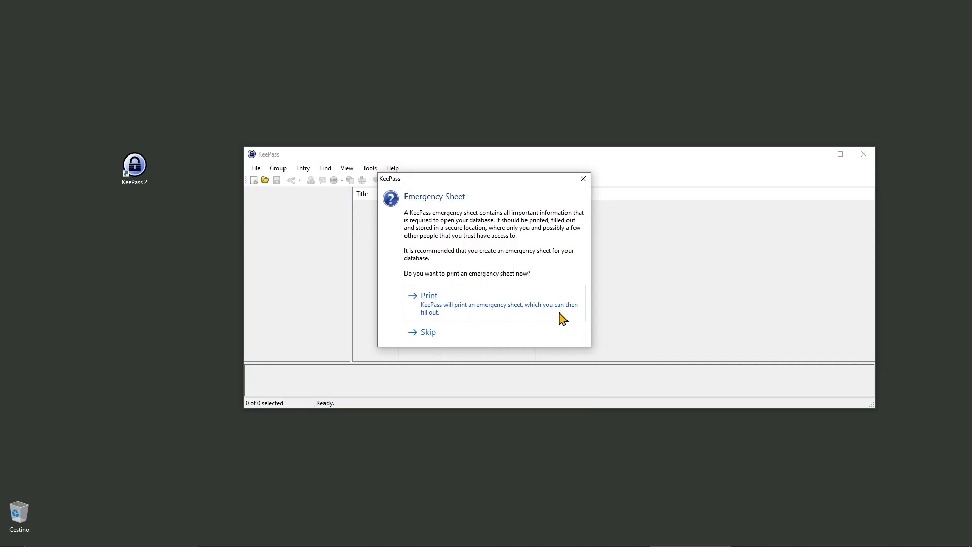
click(428, 332)
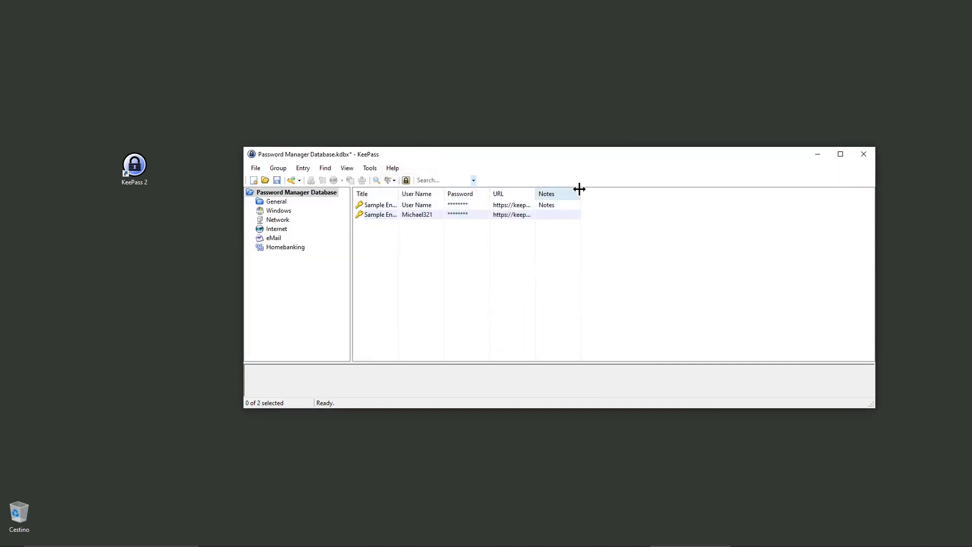
- Widen the Notes and Title columns of the entry list
drag(580, 192, 710, 197)
drag(398, 193, 494, 198)
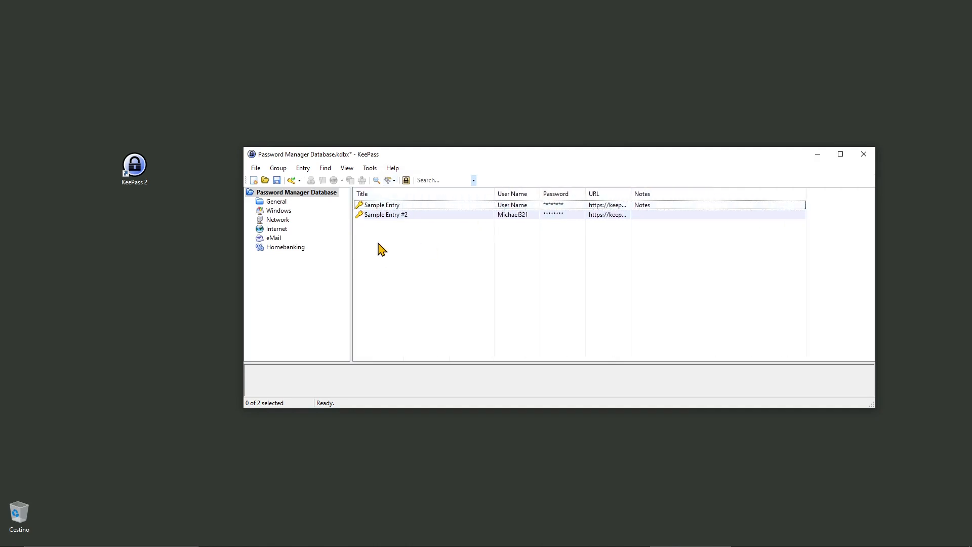
mouse_move(457, 154)
mouse_down()
mouse_move(494, 92)
mouse_move(444, 153)
mouse_up()
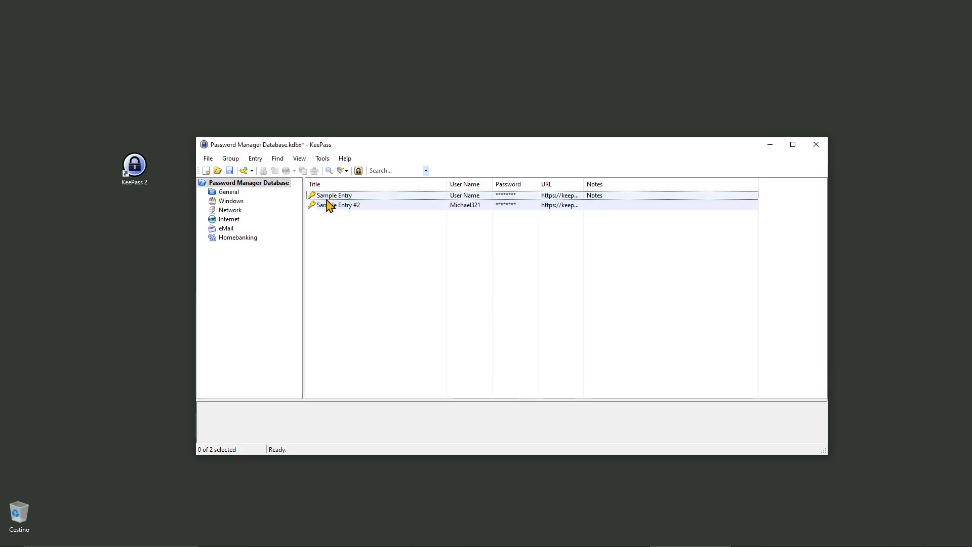
- Delete both sample entries, moving them to the Recycle Bin
drag(339, 247, 347, 196)
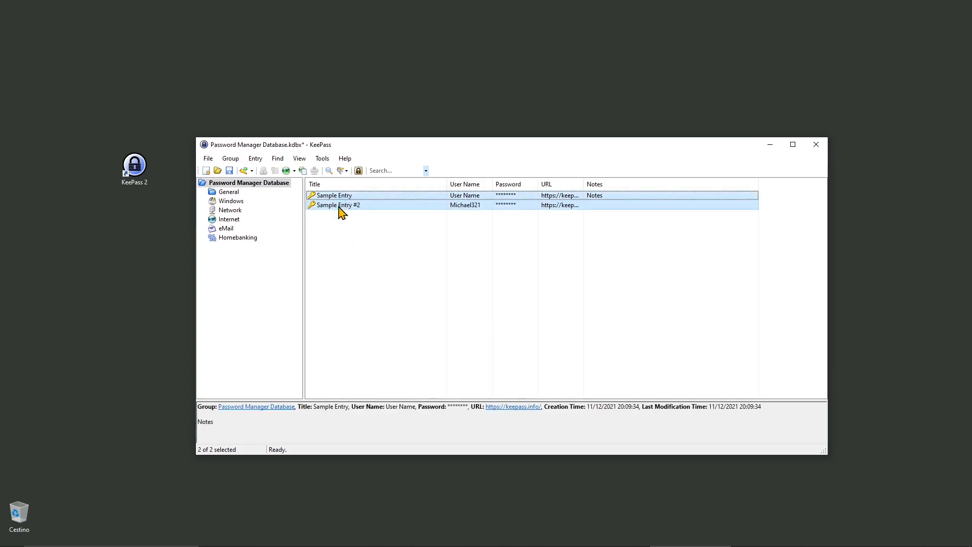
right_click(340, 212)
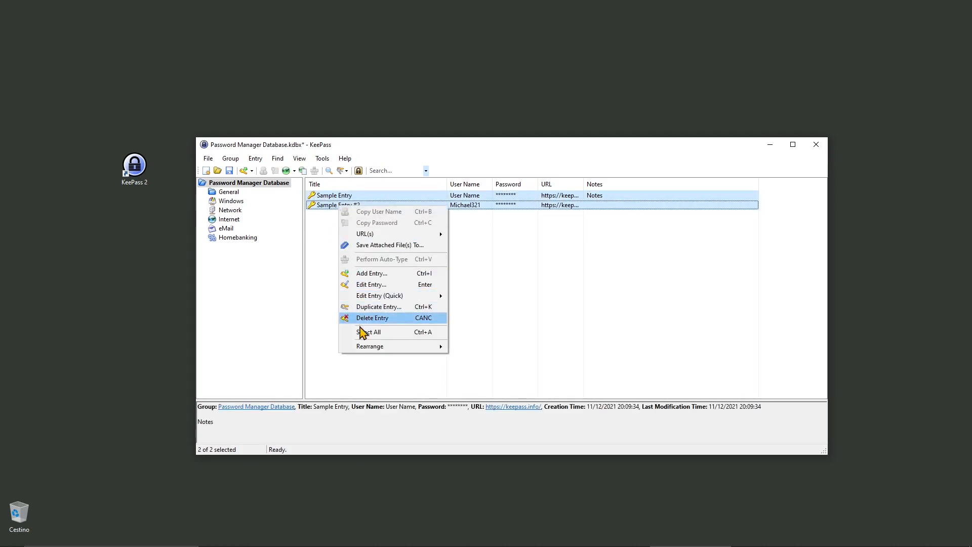
click(384, 318)
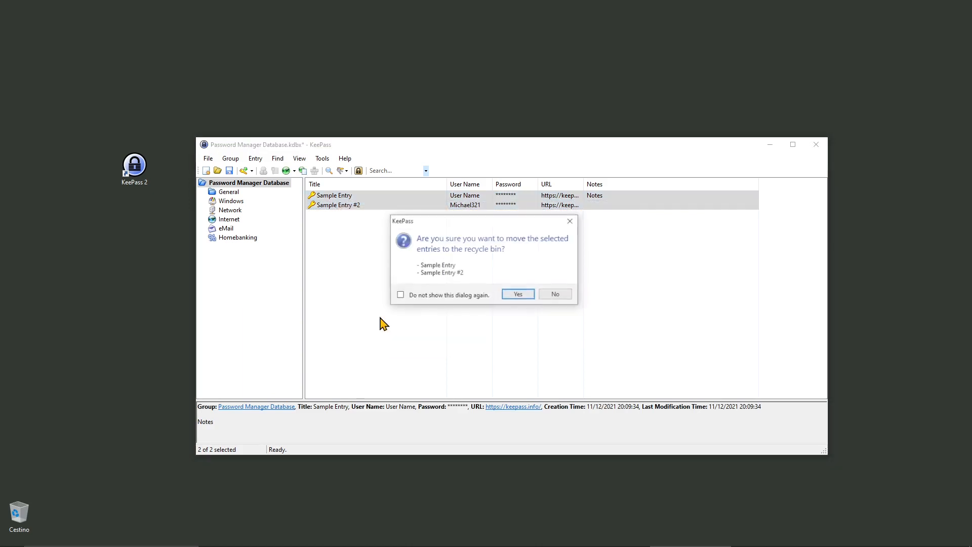
click(514, 294)
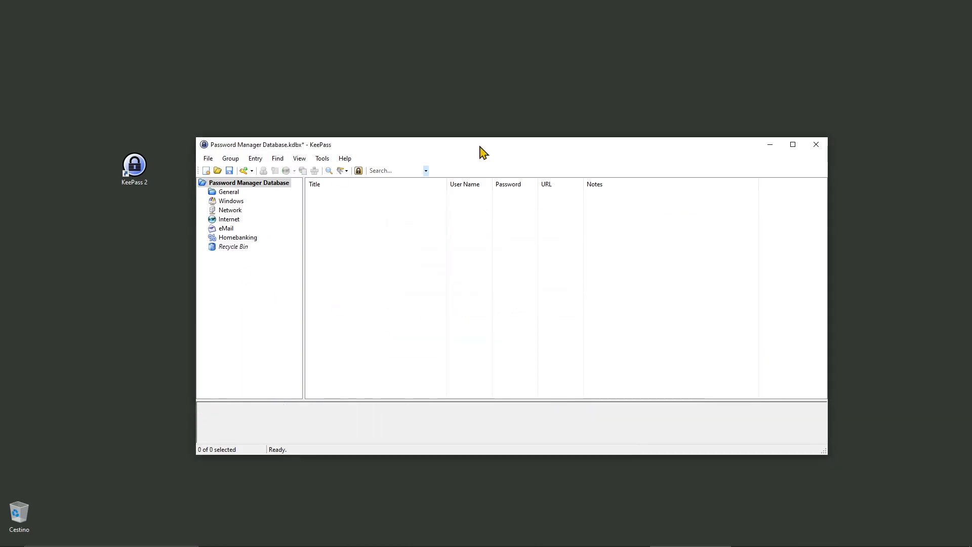
- Confirm the Windows, Network, Internet, eMail and Homebanking groups are empty, then save the database
drag(453, 142, 459, 161)
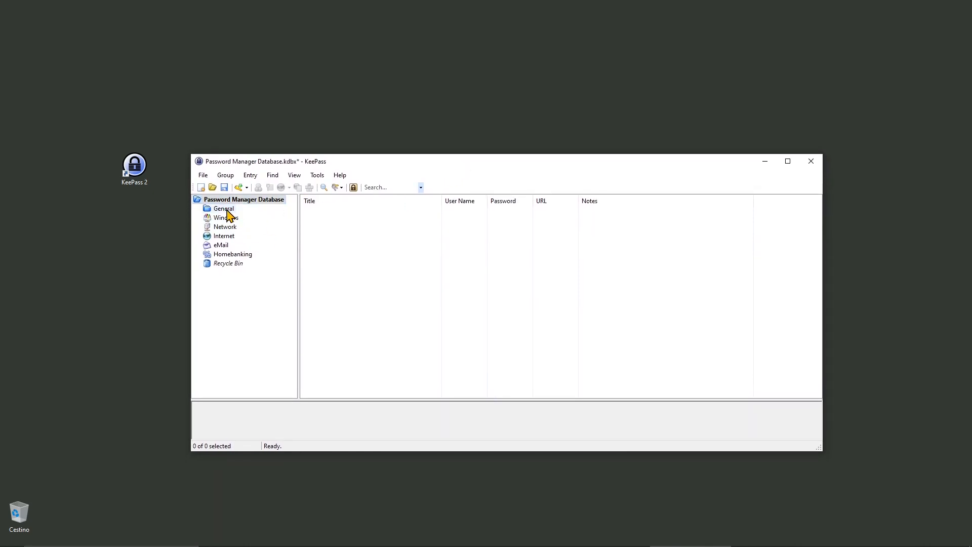
click(225, 218)
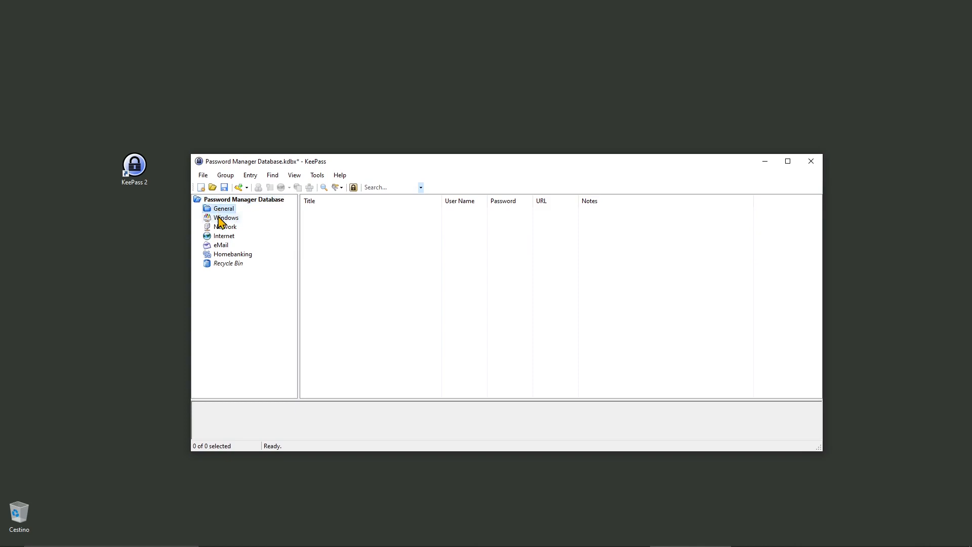
click(225, 227)
click(219, 237)
click(220, 245)
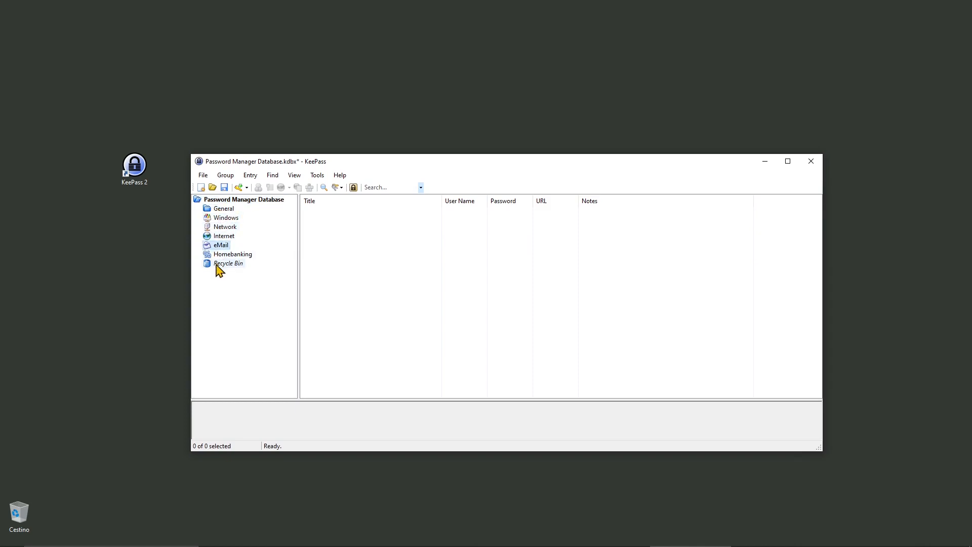
click(225, 236)
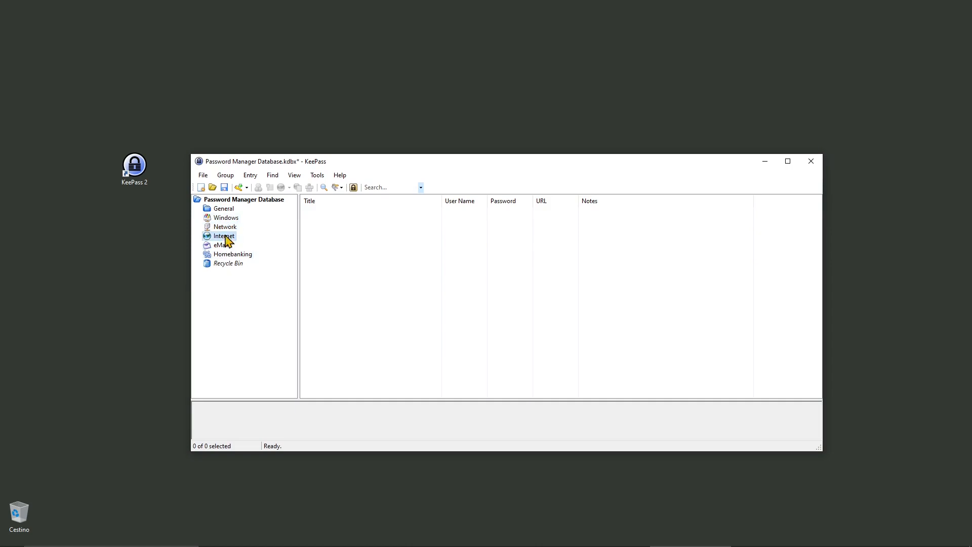
click(228, 219)
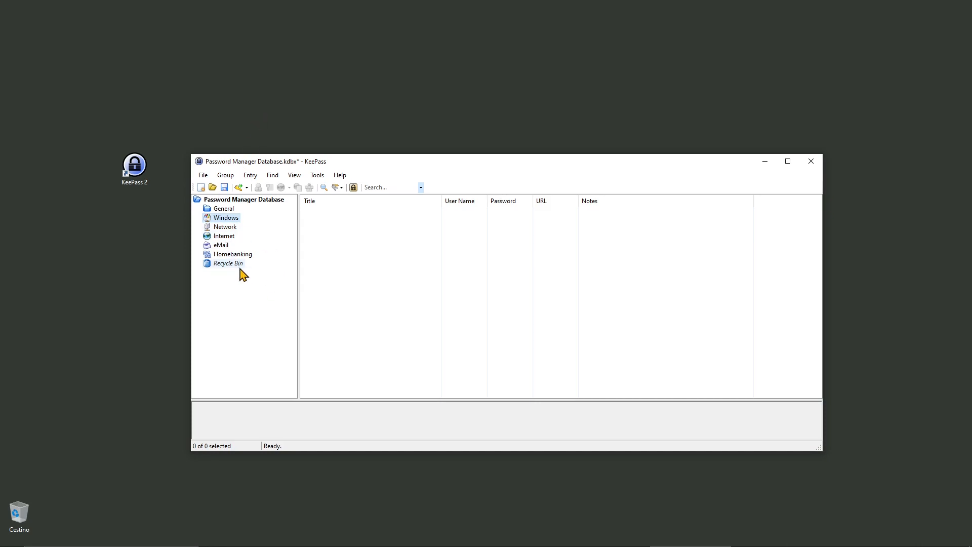
click(225, 227)
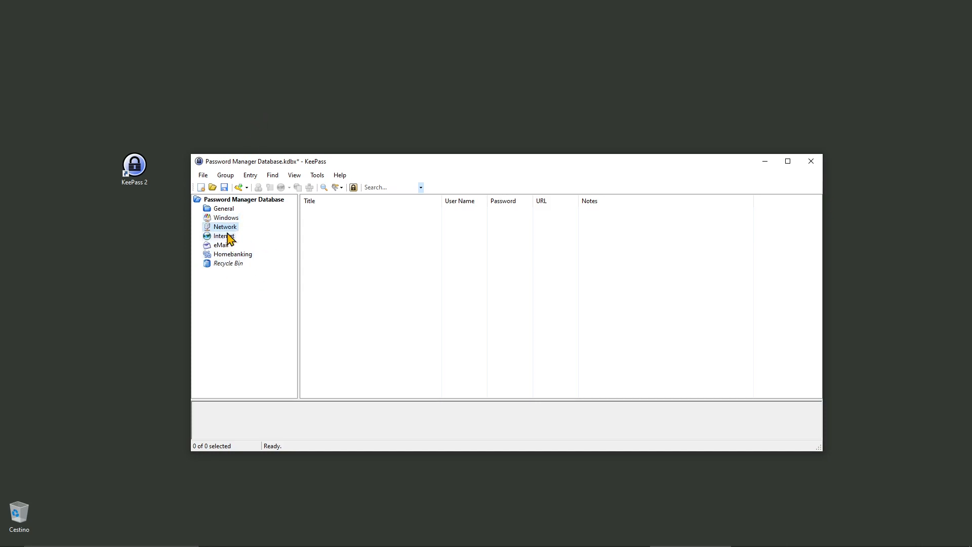
click(229, 254)
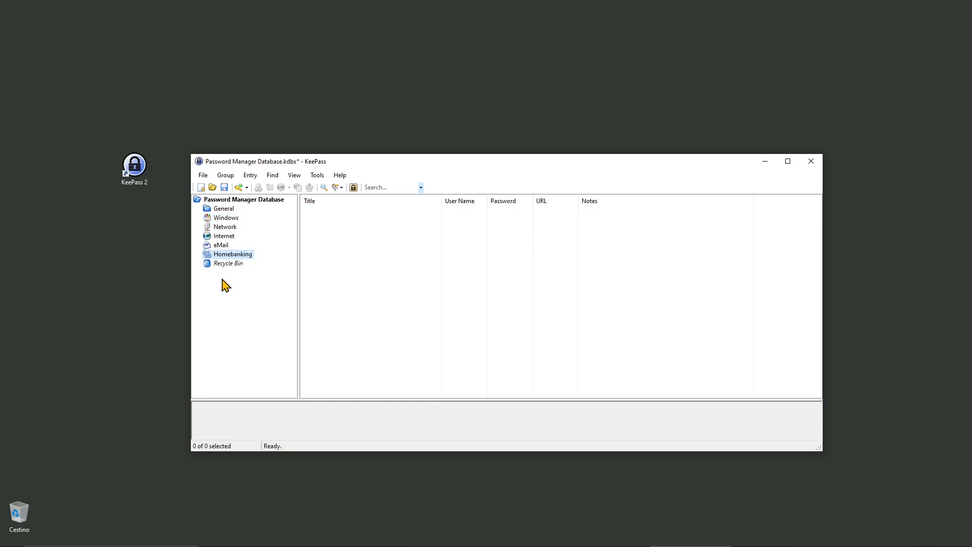
click(225, 217)
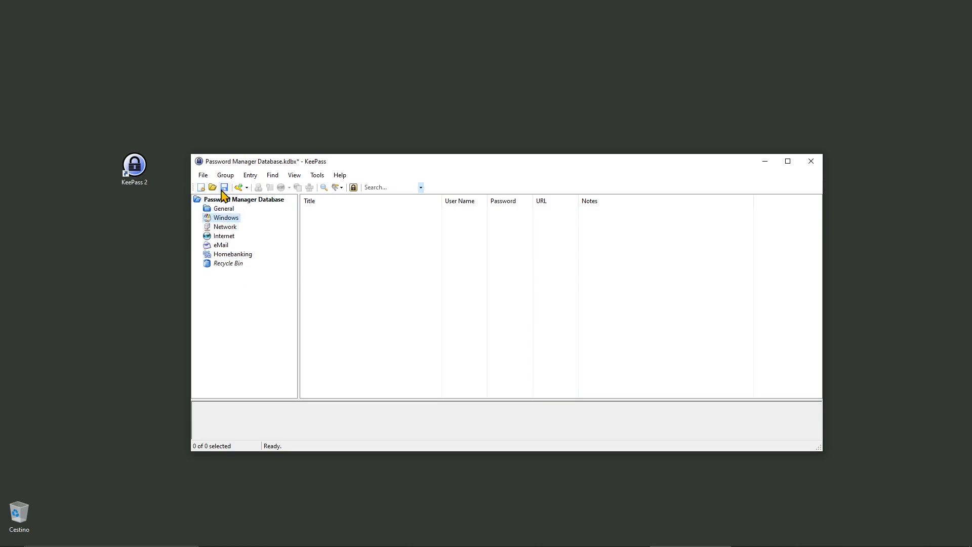
click(224, 187)
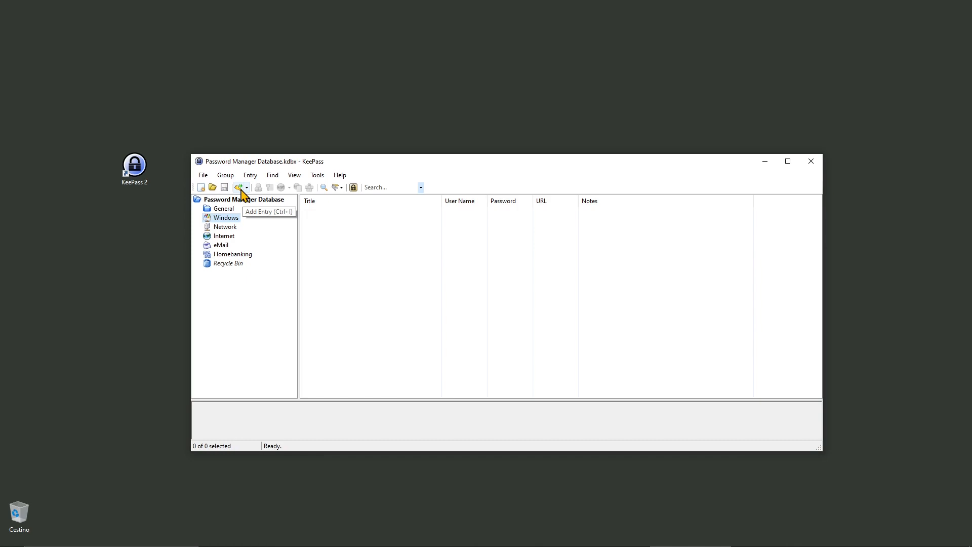
- Add a new entry titled 'Password for Windows Access'
click(241, 191)
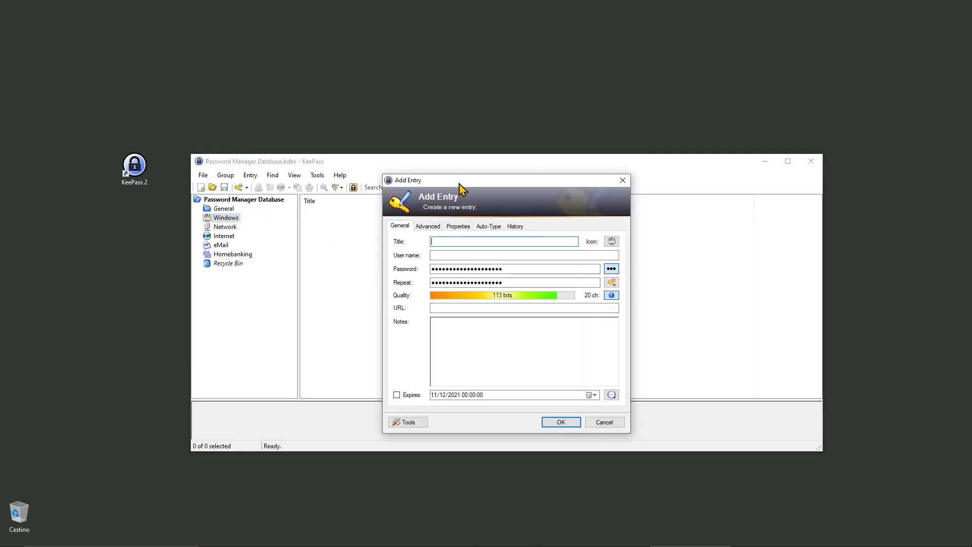
drag(461, 184, 439, 173)
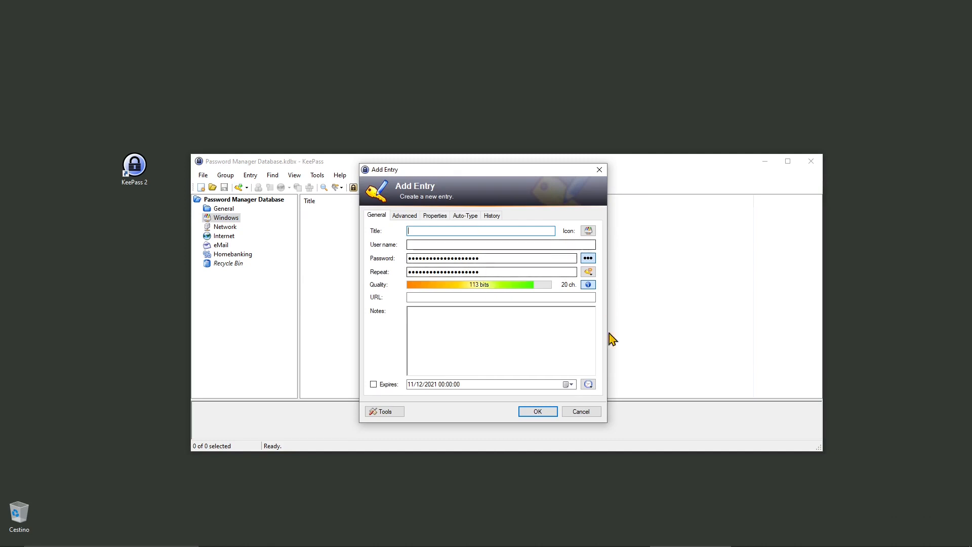
text(Password for Wind)
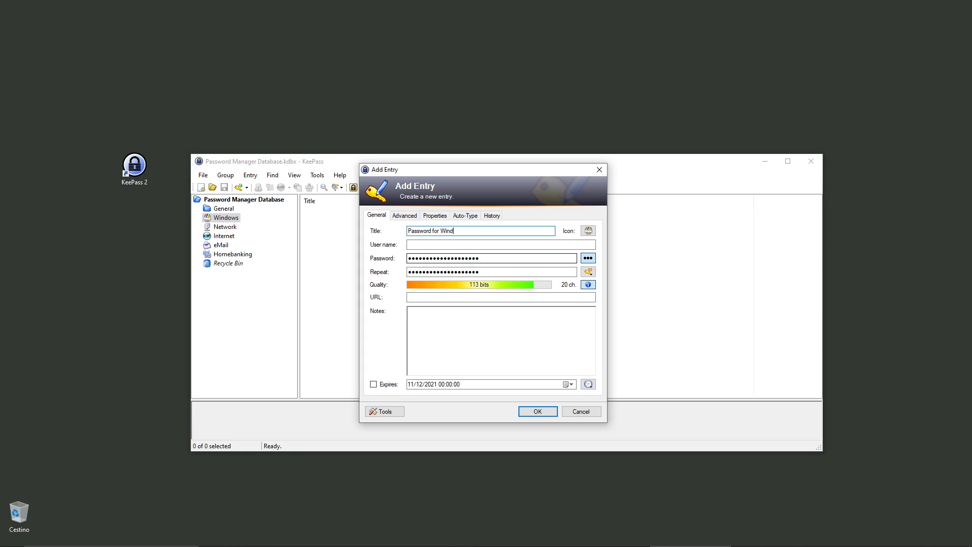
text(ows Access)
key(Tab)
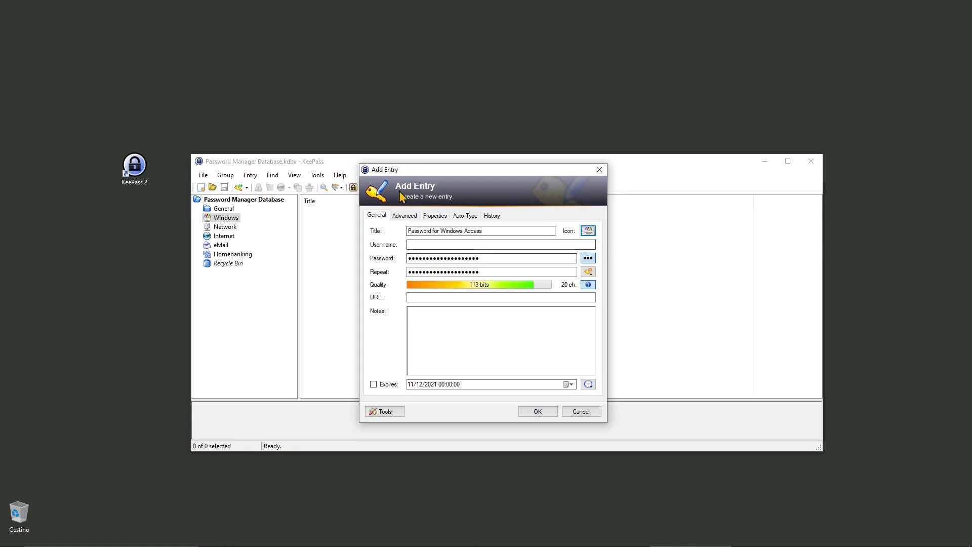
- Copy the title into the entry's Notes and enter 'My Username' as the user name
click(475, 231)
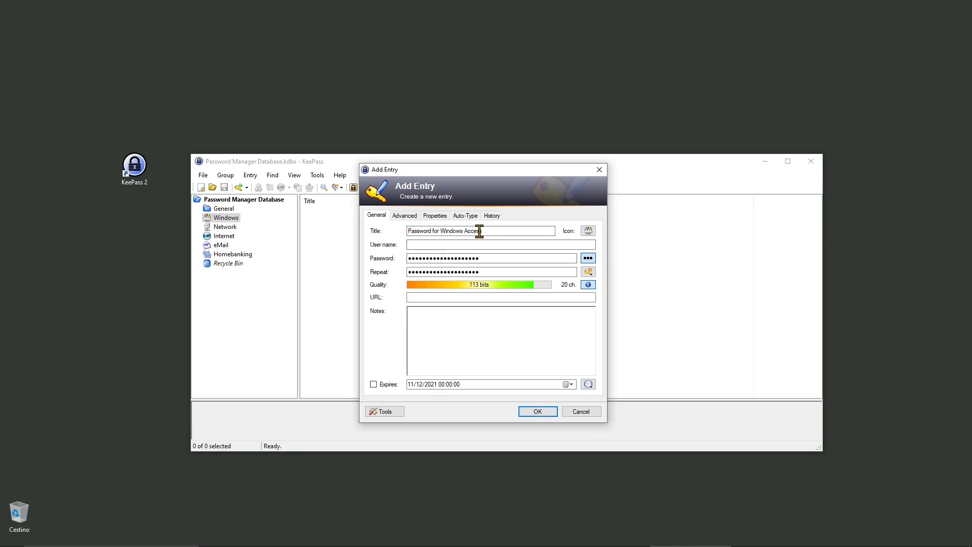
drag(478, 232, 282, 253)
key(ctrl+c)
click(479, 323)
key(ctrl+v)
click(427, 297)
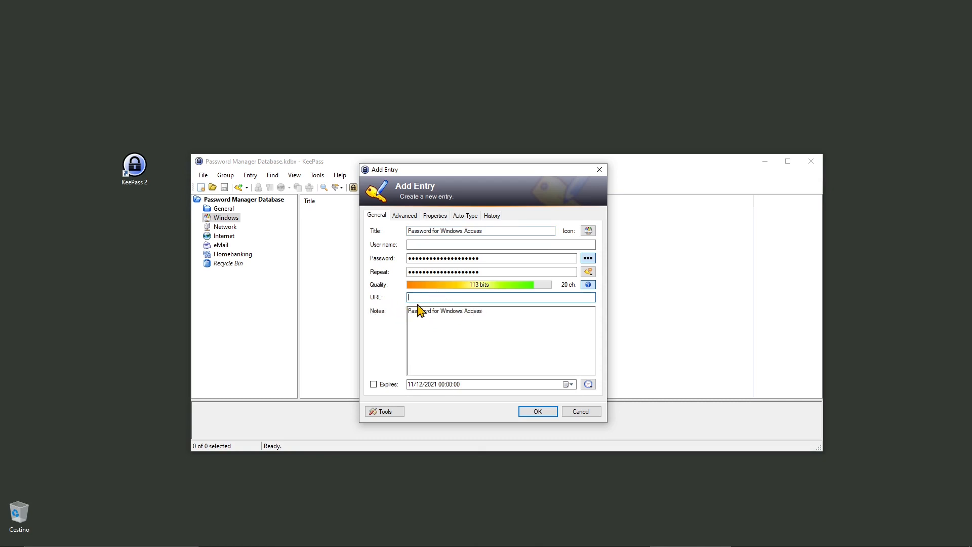
click(414, 245)
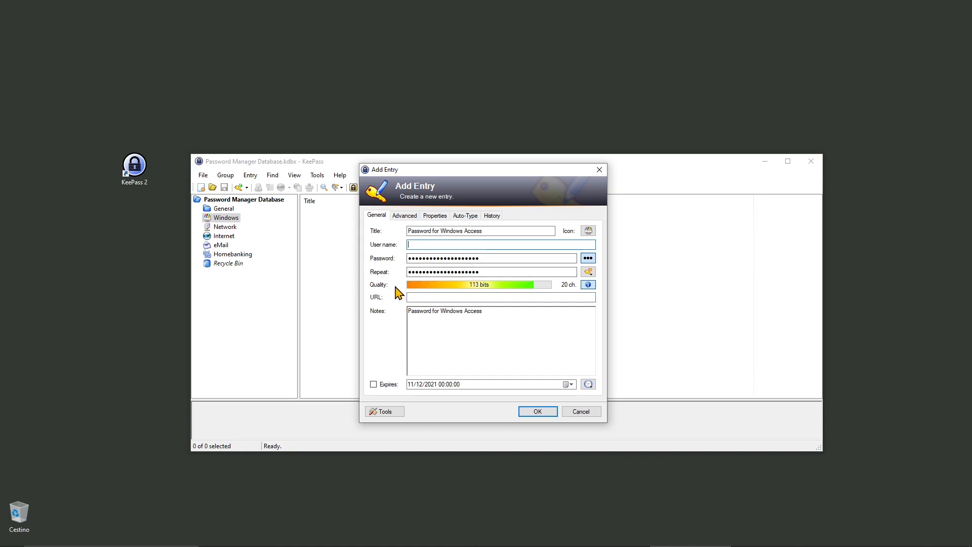
text(My Username)
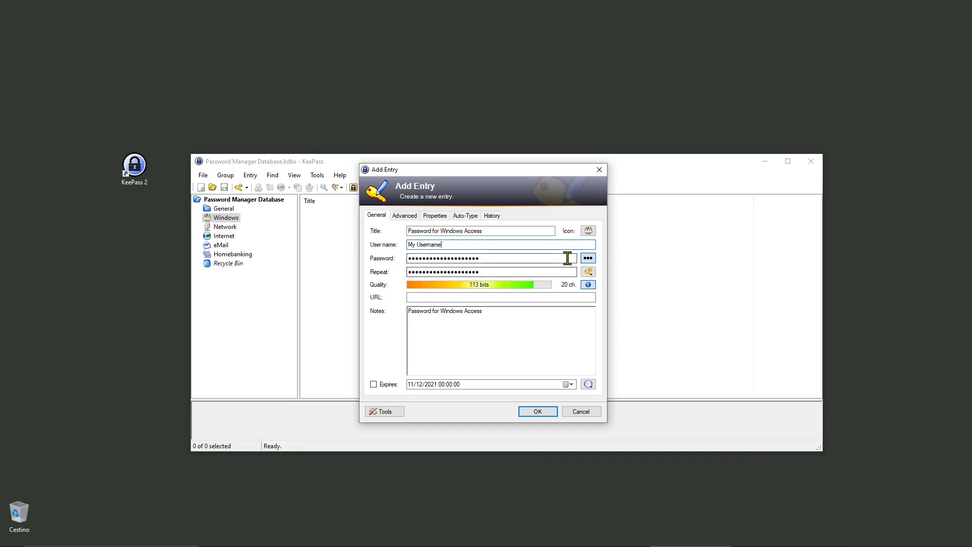
- Show the generated password, overwrite it with a custom password, and save the Windows Access entry
click(587, 259)
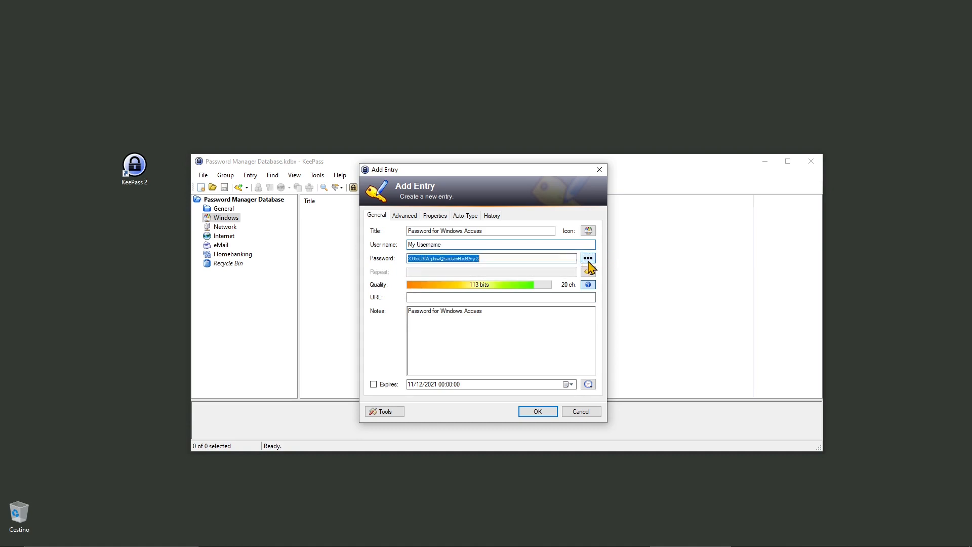
click(488, 257)
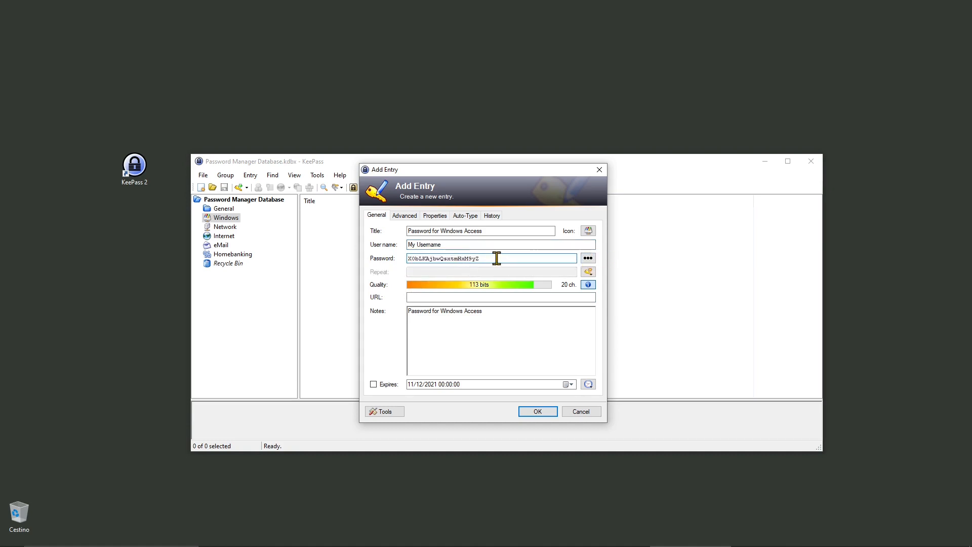
double_click(495, 258)
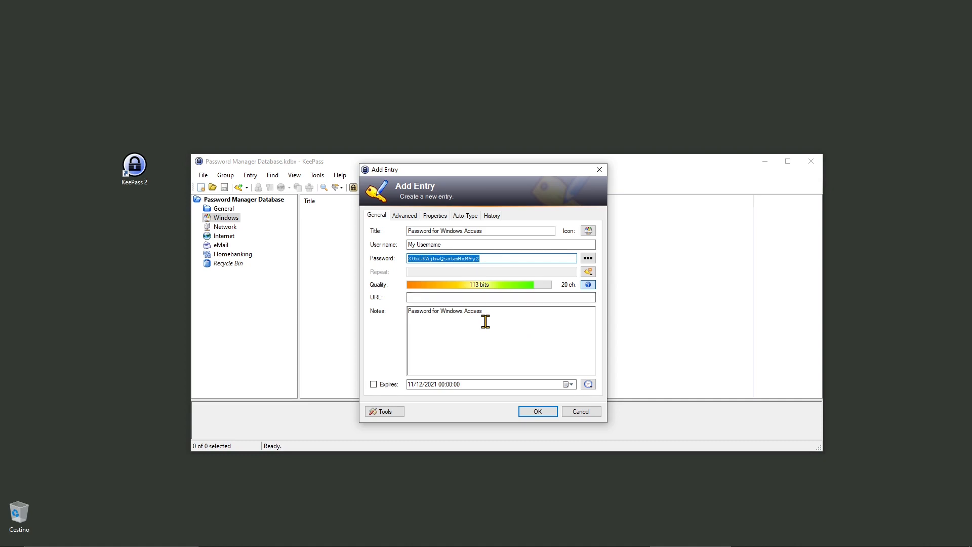
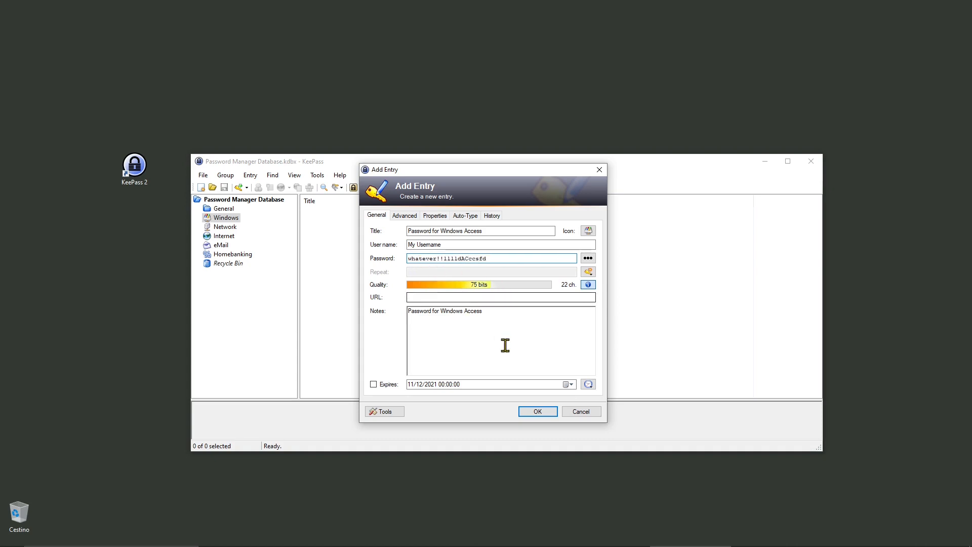
click(534, 411)
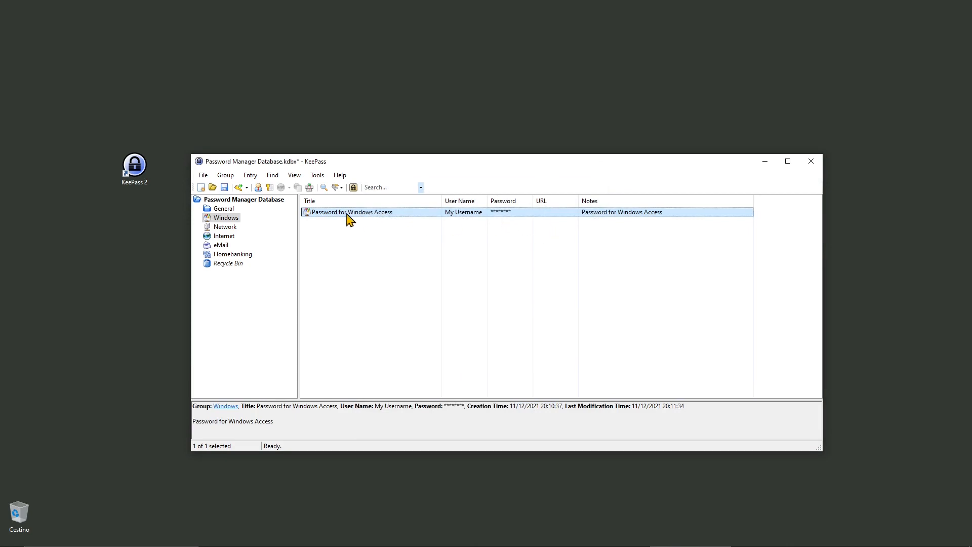
- In the General group, add a new entry titled 'Password for Getting Inside my Locker at the Gym'
click(225, 210)
click(238, 188)
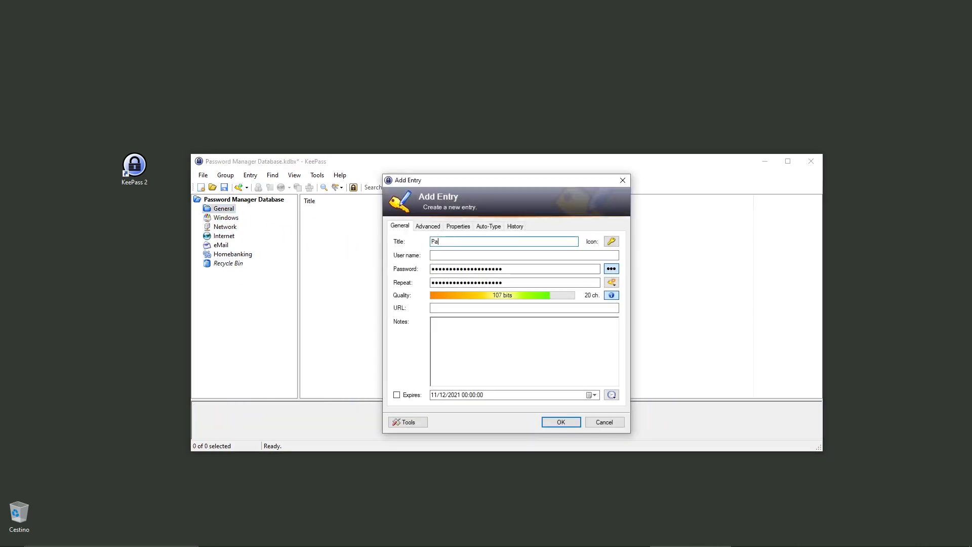
text(Password for Getting Inside my Locker at the Gy)
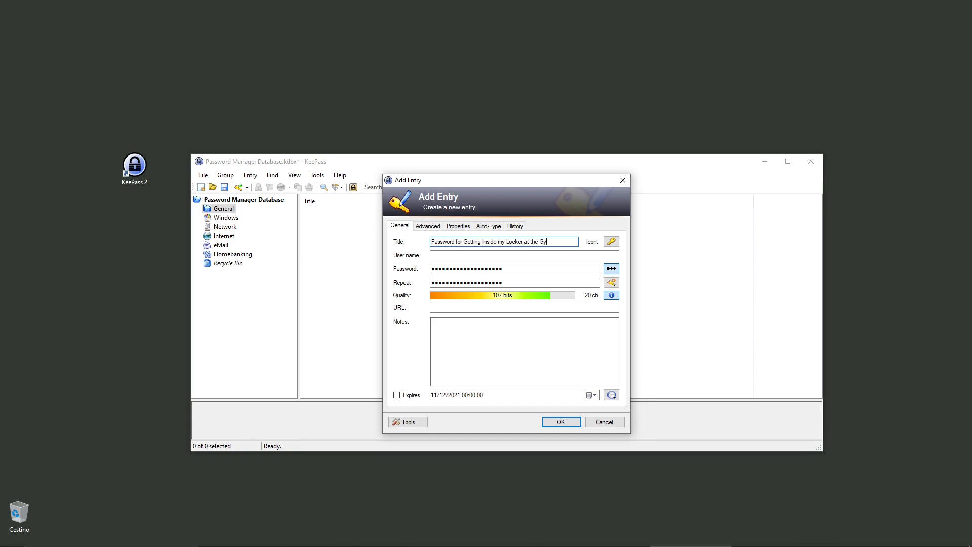
text(m)
key(Tab)
- Give the gym locker entry a user name and a 4-character password, then save it
click(477, 256)
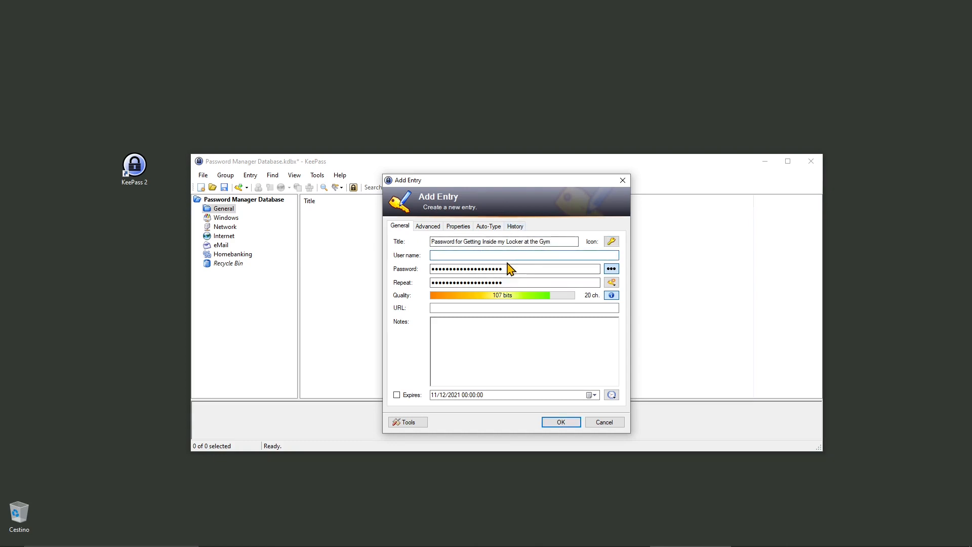
text(My name)
key(Tab)
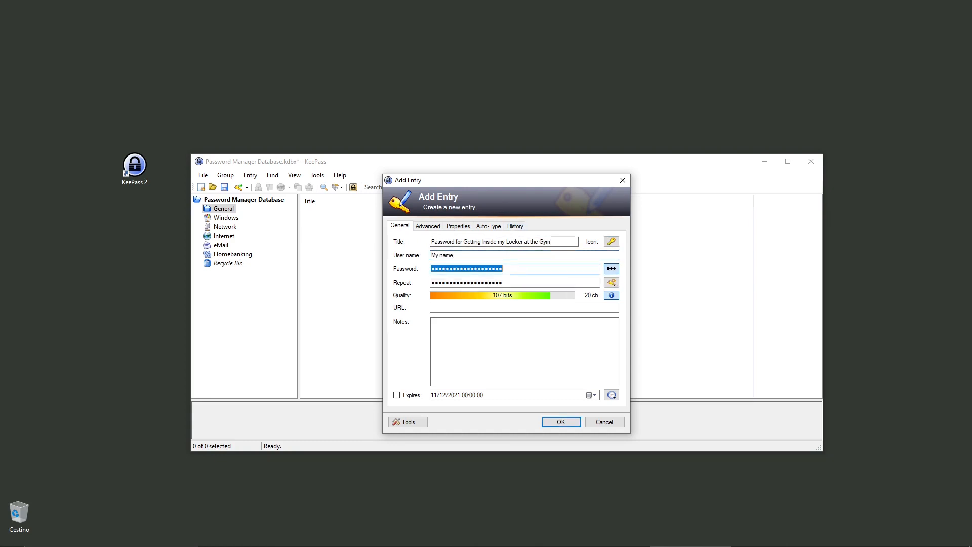
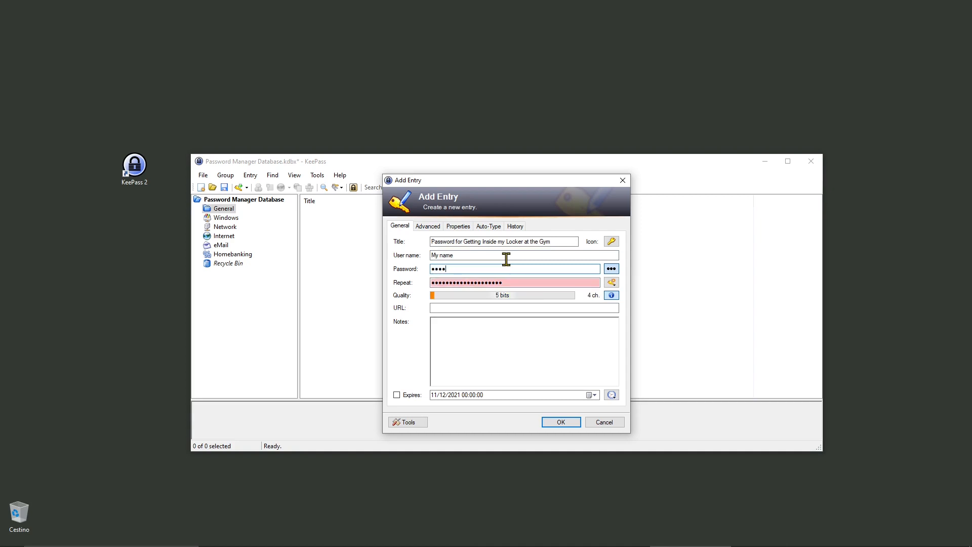
click(611, 268)
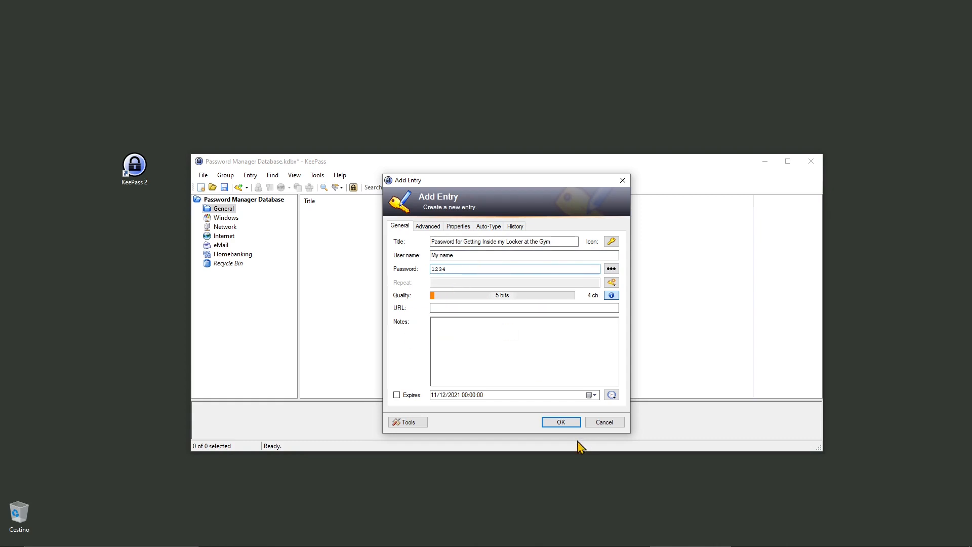
click(561, 422)
click(228, 218)
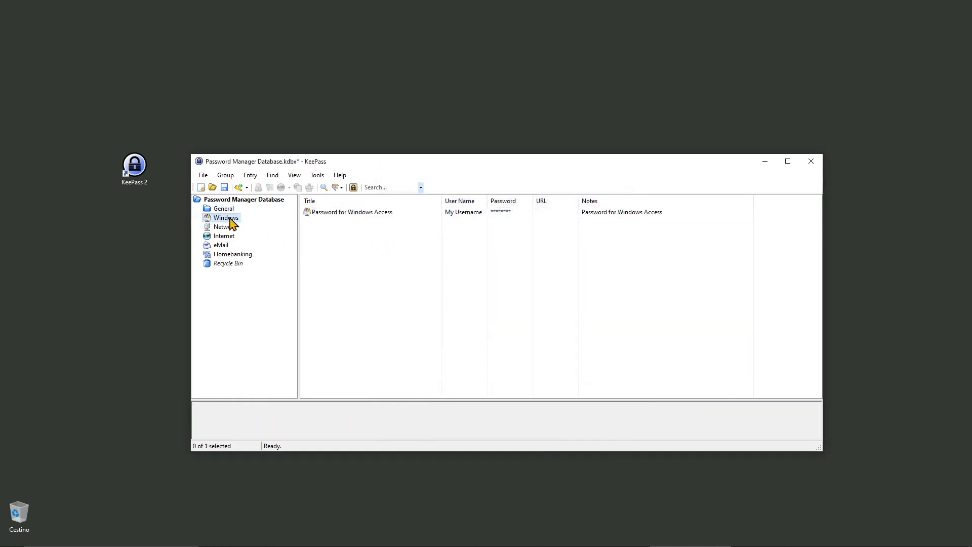
- Browse the Internet, Recycle Bin, Network, General and Homebanking groups, ending on Windows
click(231, 237)
click(220, 264)
click(218, 226)
click(217, 218)
click(218, 208)
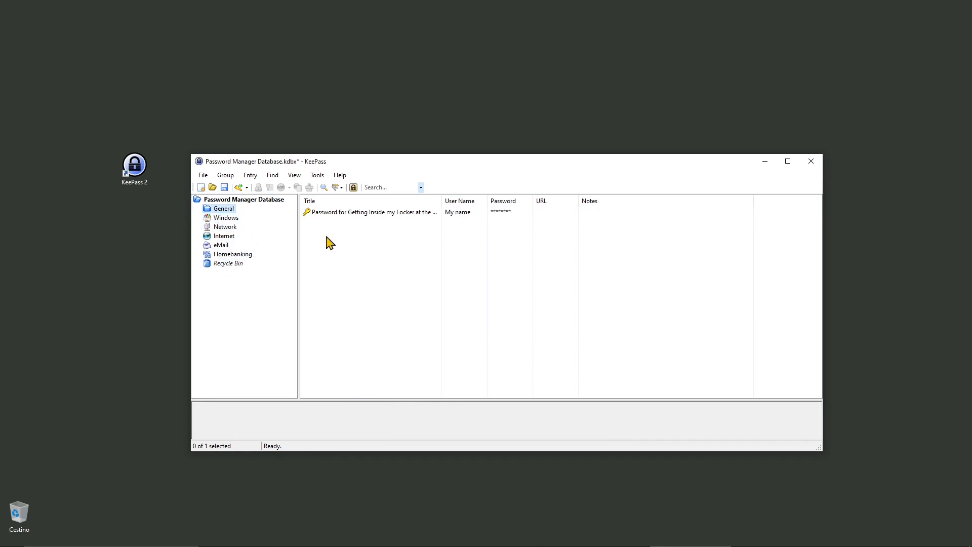
click(226, 219)
click(233, 254)
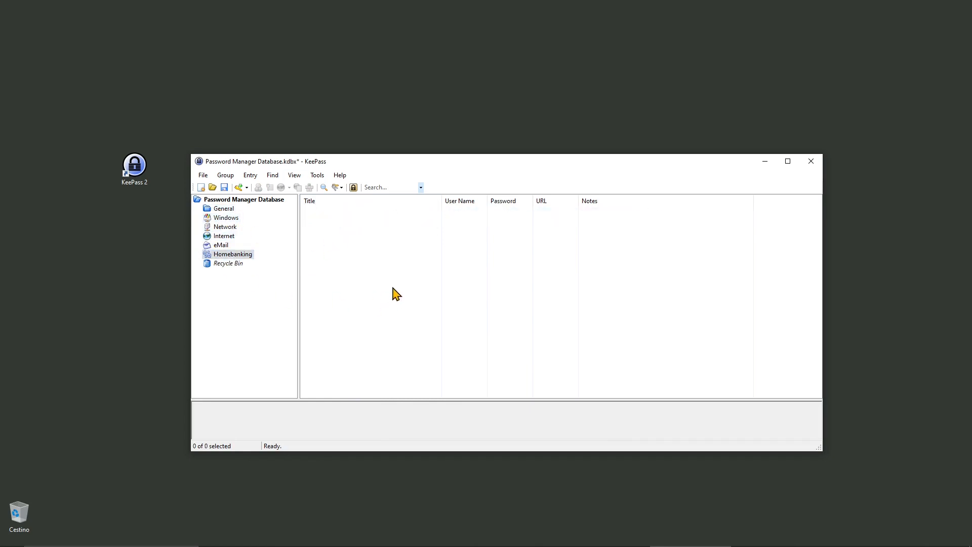
click(223, 210)
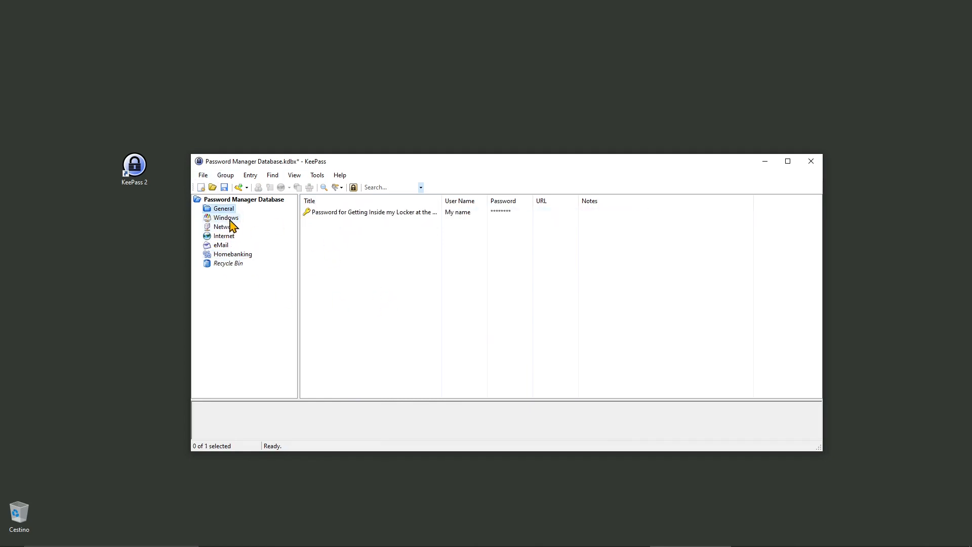
click(225, 218)
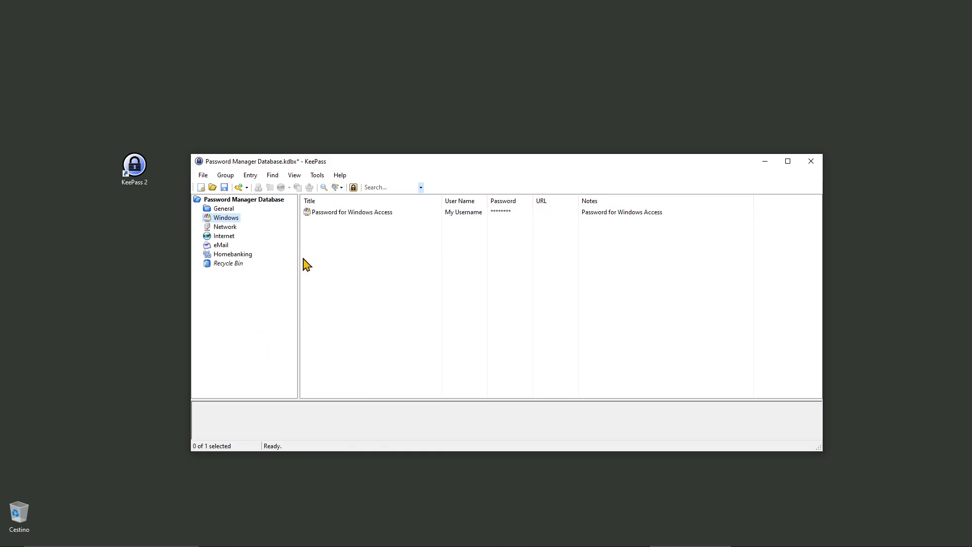
- Enlarge the KeePass window up and to the left by its top-left corner
click(147, 175)
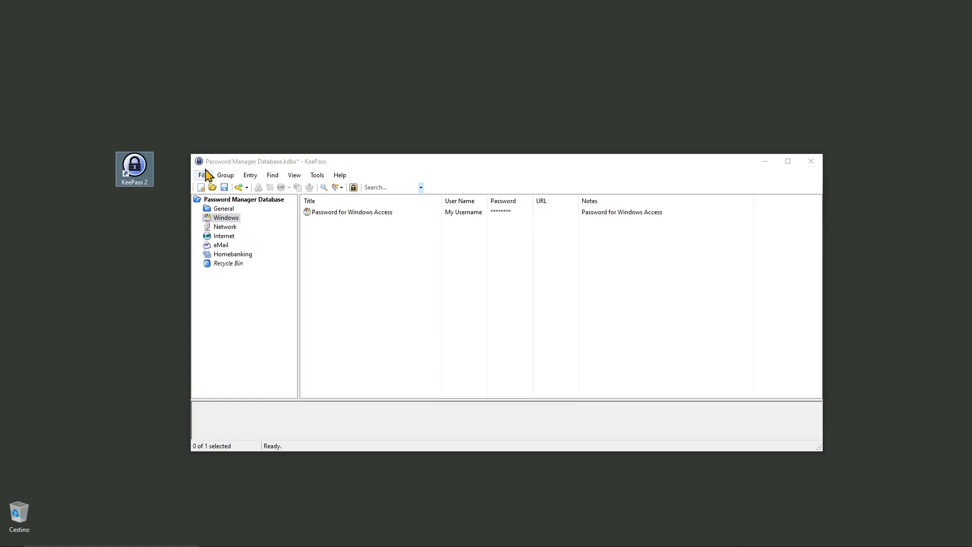
drag(186, 154, 202, 80)
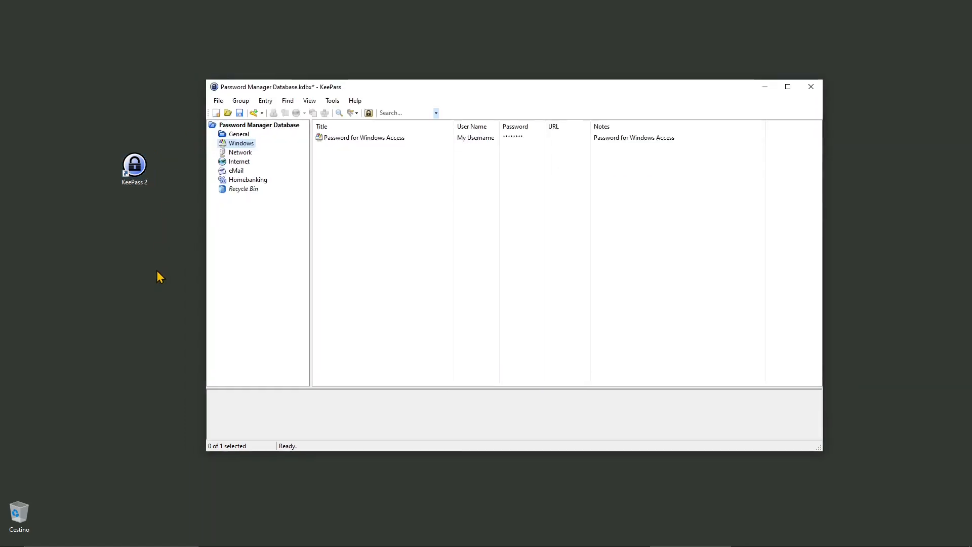
click(150, 255)
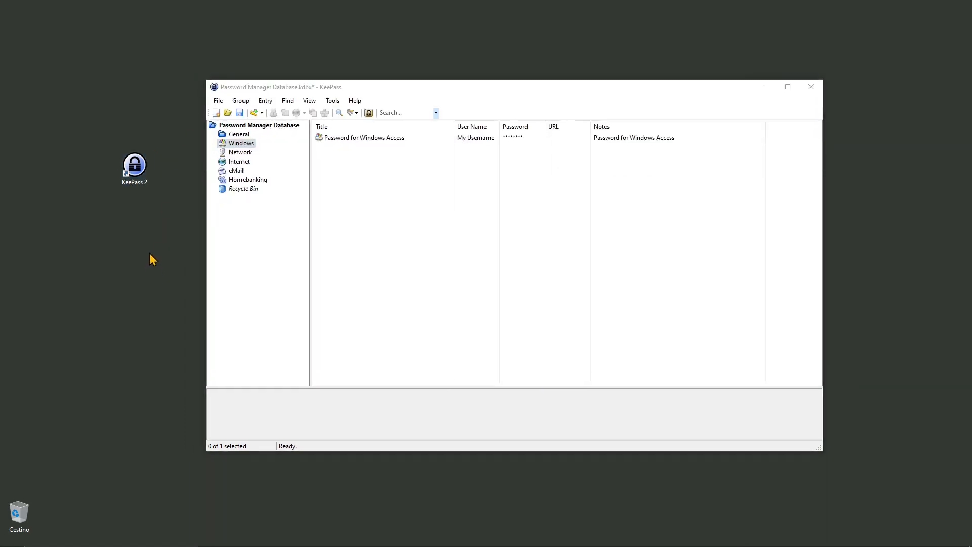
click(517, 198)
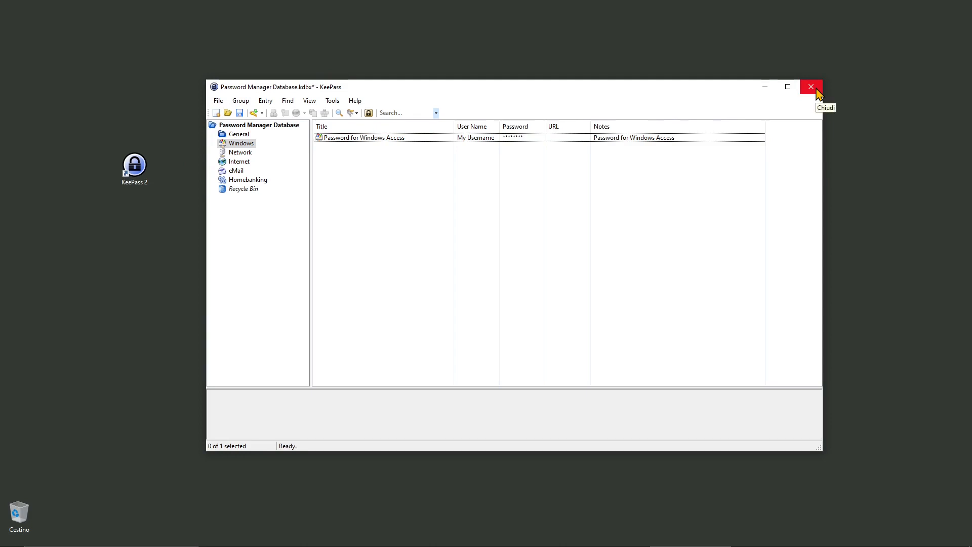
- Close KeePass, discarding the unsaved database changes
click(811, 87)
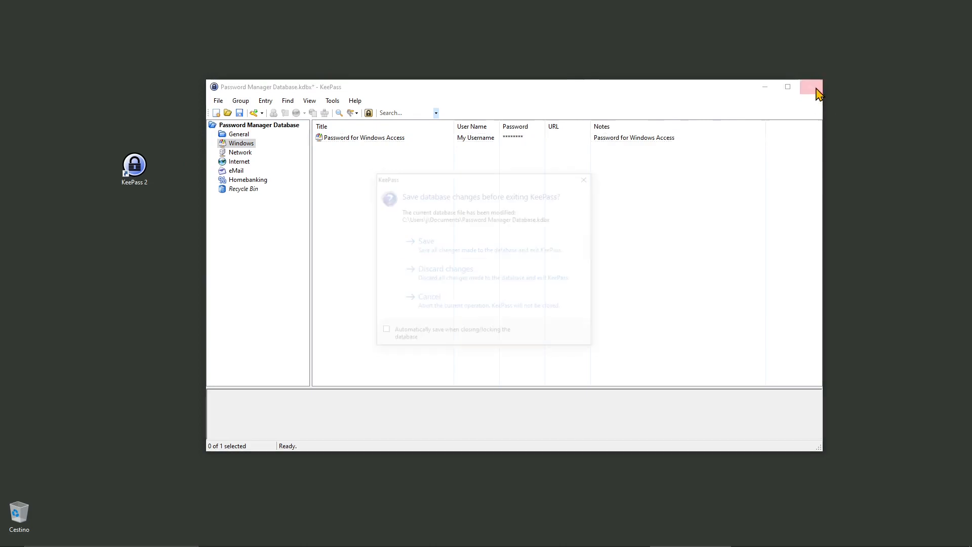
click(445, 266)
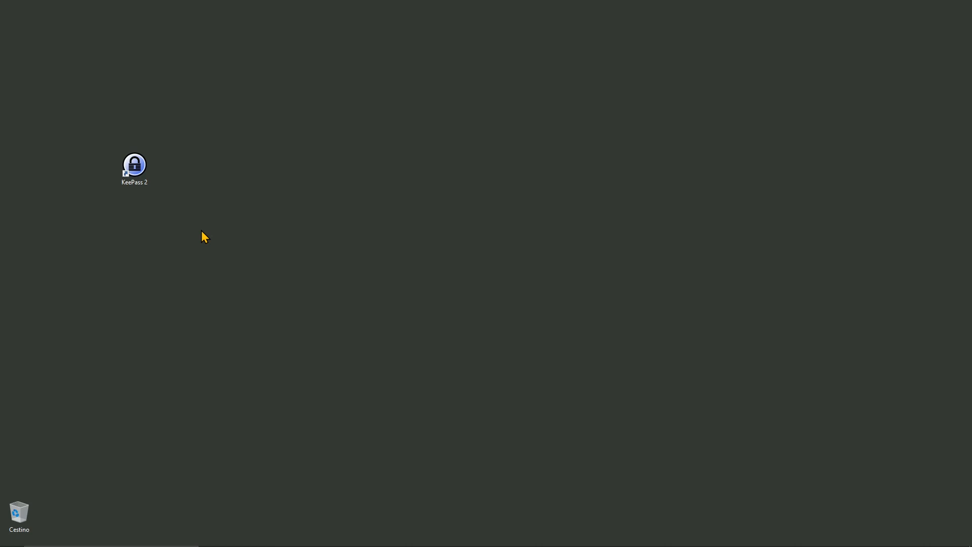
click(202, 230)
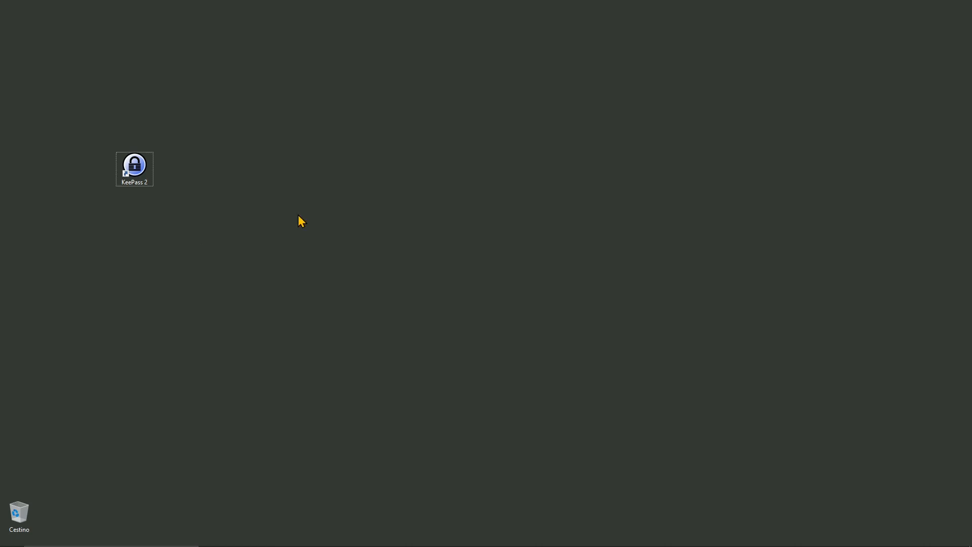